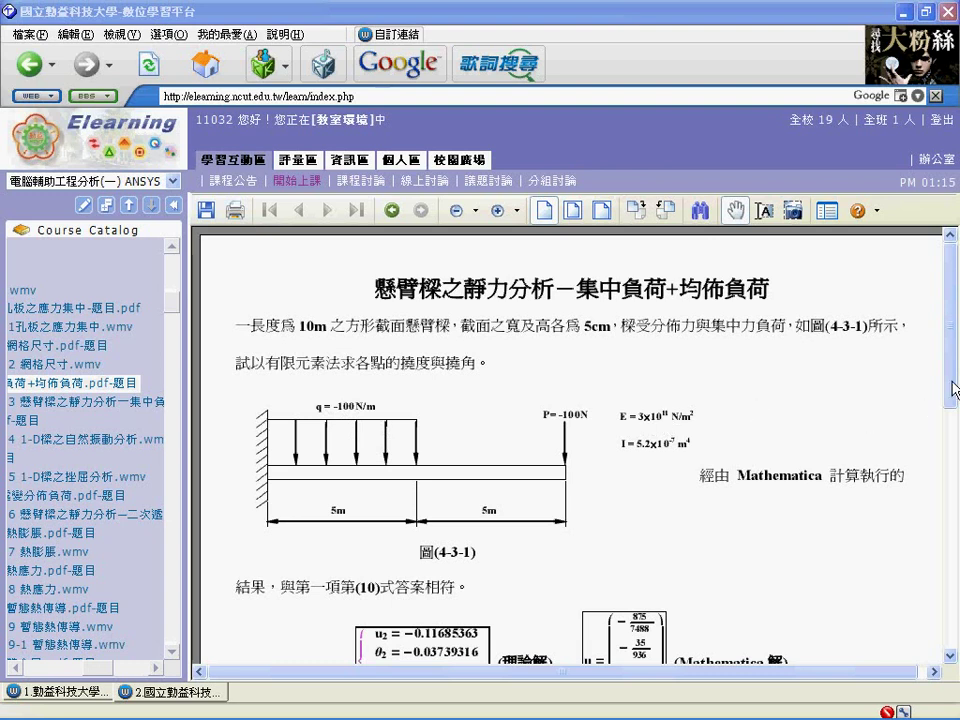
# Step: Scroll the cantilever beam PDF to its answer table, then bring SolidWorks 2006 to the front
pyautogui.scroll(-3, 928, 443)
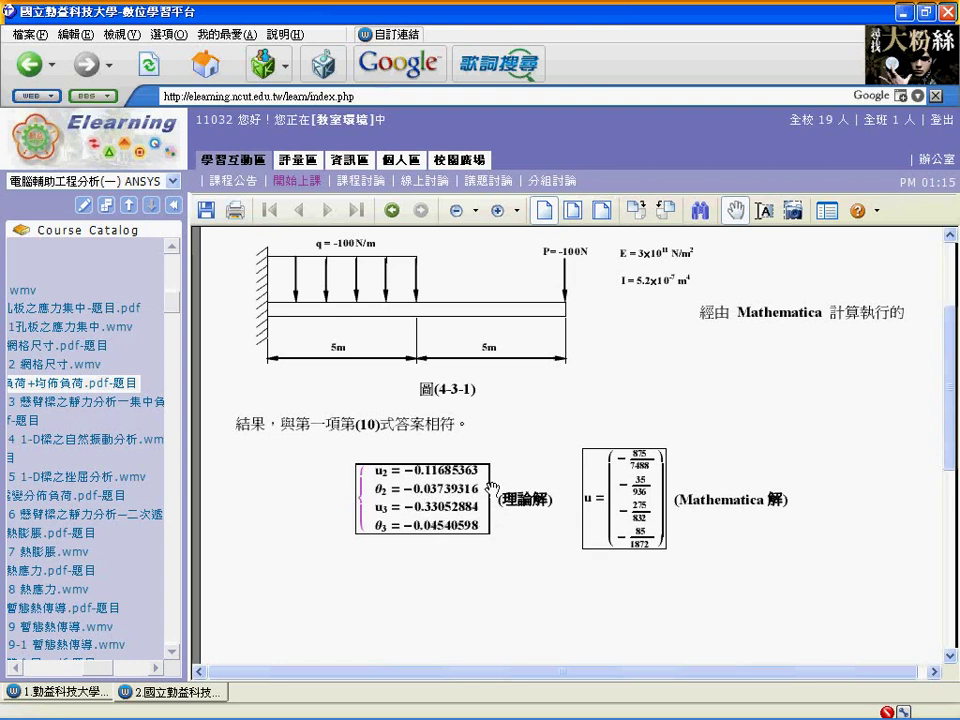
pyautogui.click(583, 707)
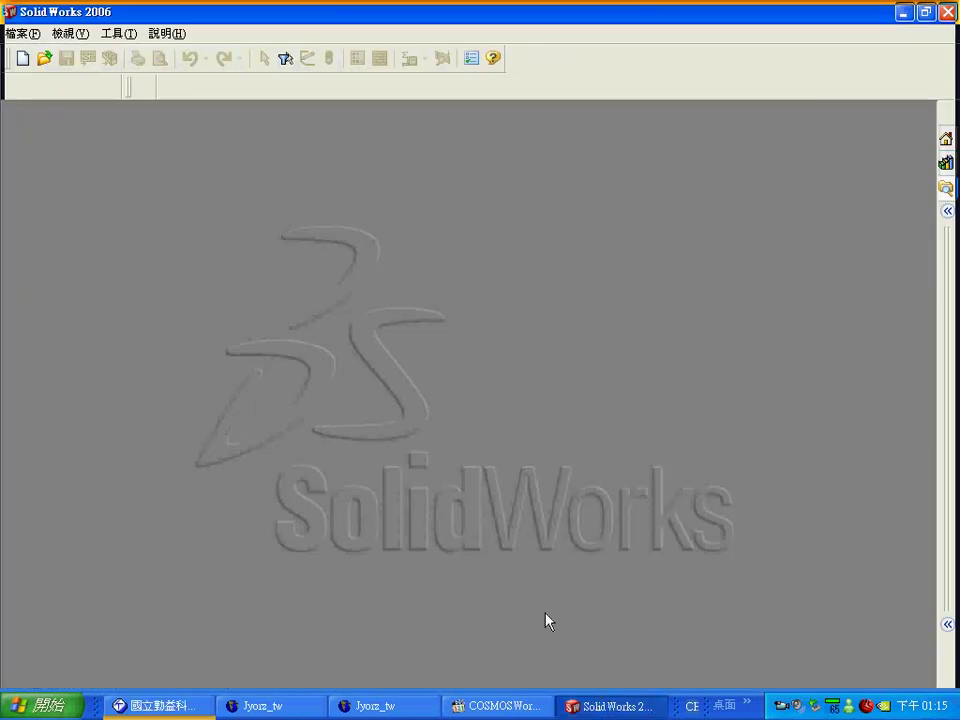
# Step: Open part 零件1 and maximize its window
pyautogui.click(45, 58)
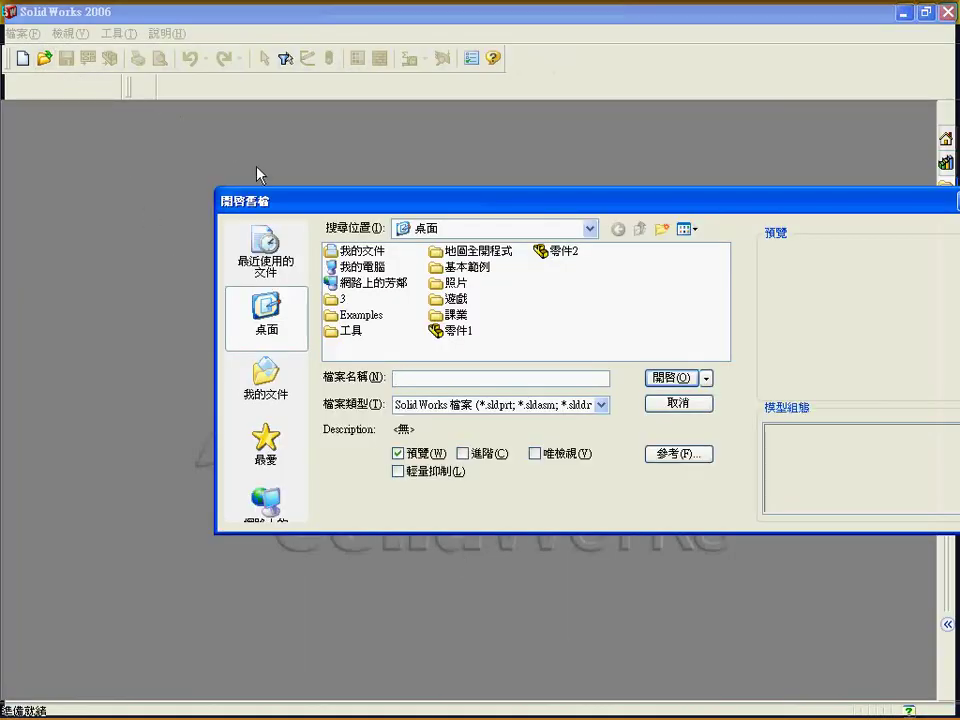
pyautogui.click(466, 330)
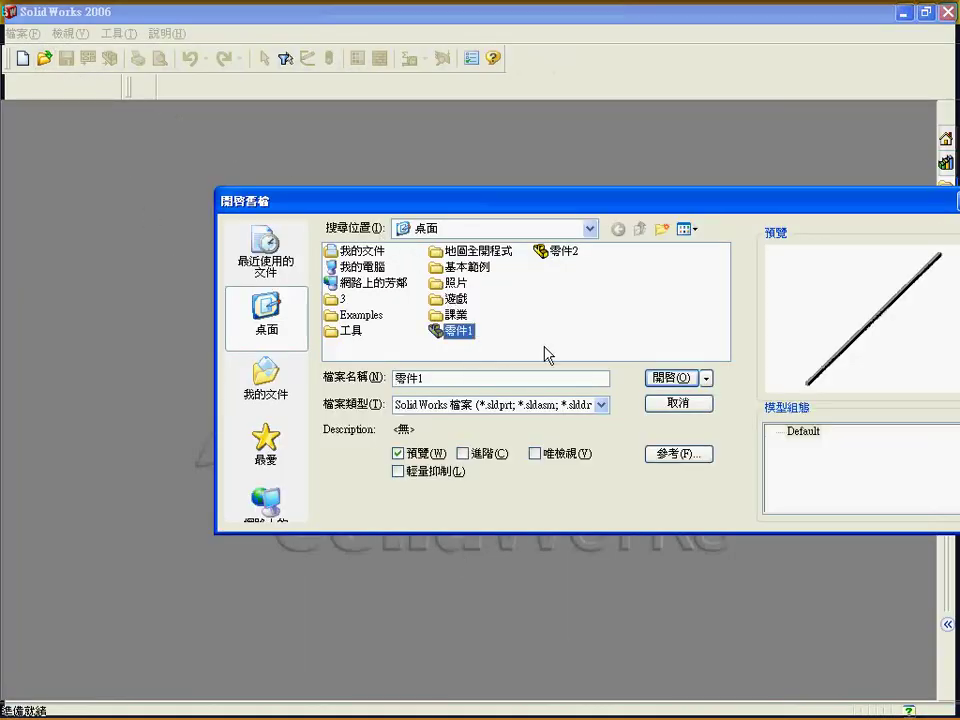
pyautogui.click(660, 378)
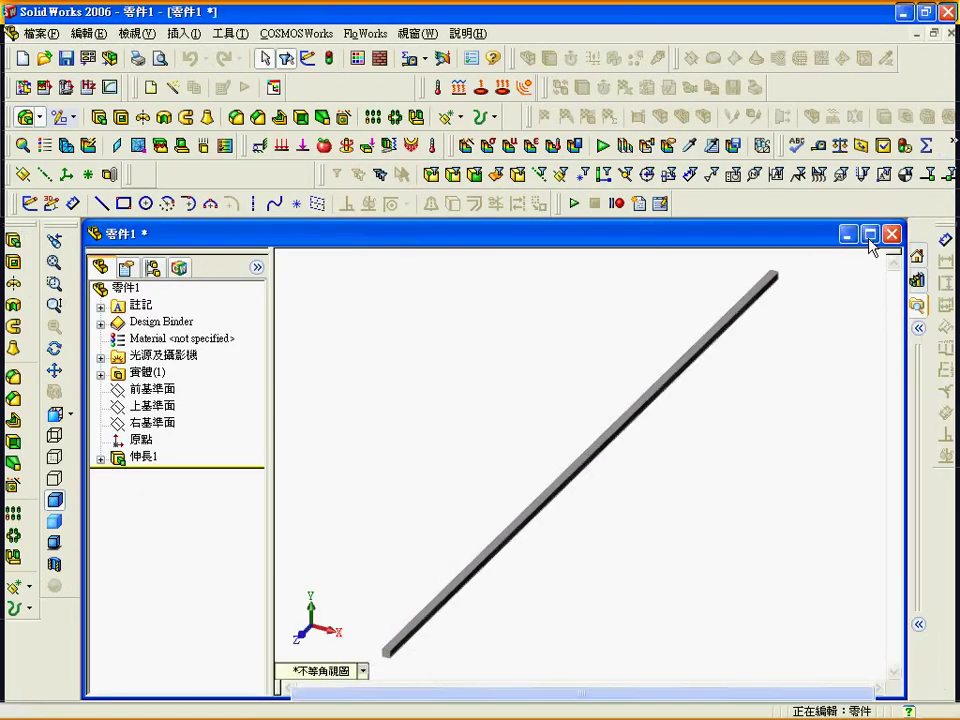
pyautogui.click(869, 235)
# Step: Review 伸長1's 50 × 50 mm square sketch face-on and its 5000 mm extrusion depth unchanged
pyautogui.click(140, 428)
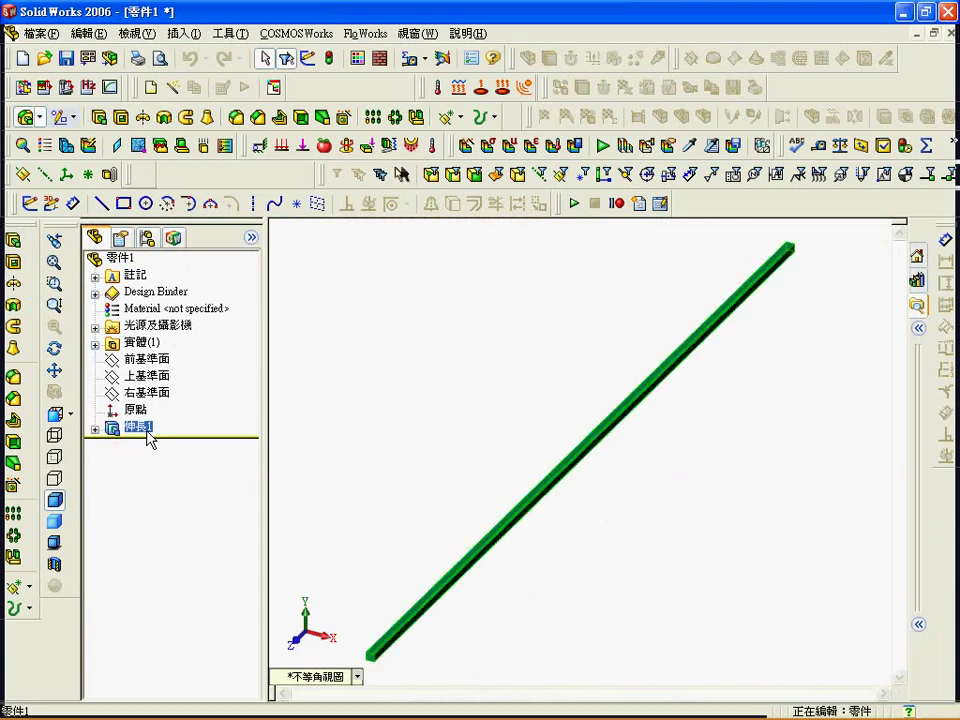
pyautogui.rightClick(148, 436)
pyautogui.click(203, 110)
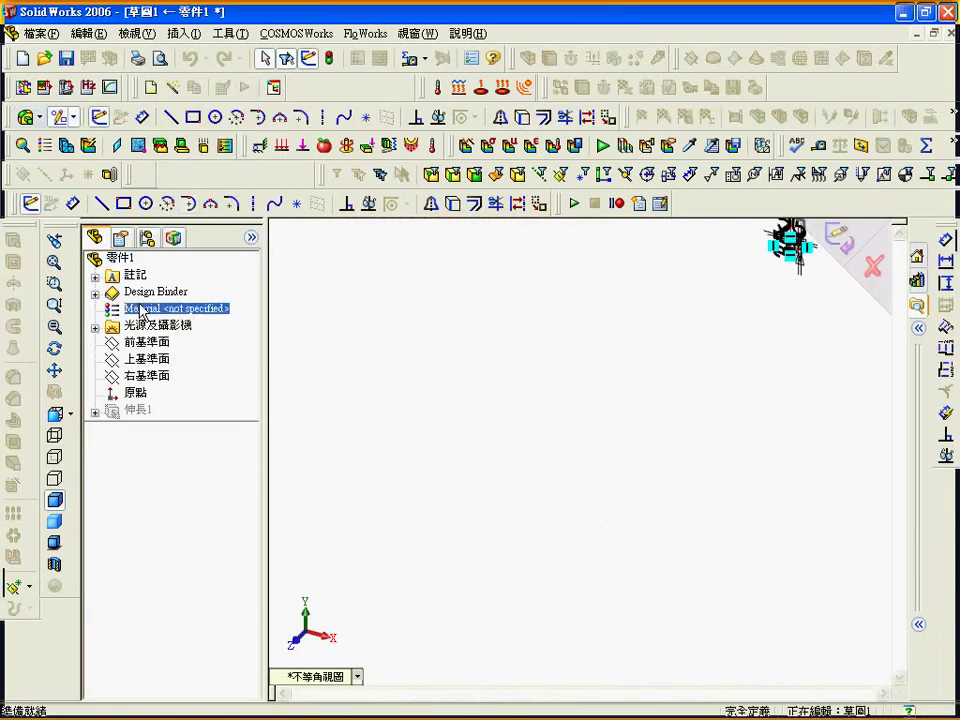
pyautogui.click(70, 413)
pyautogui.click(127, 416)
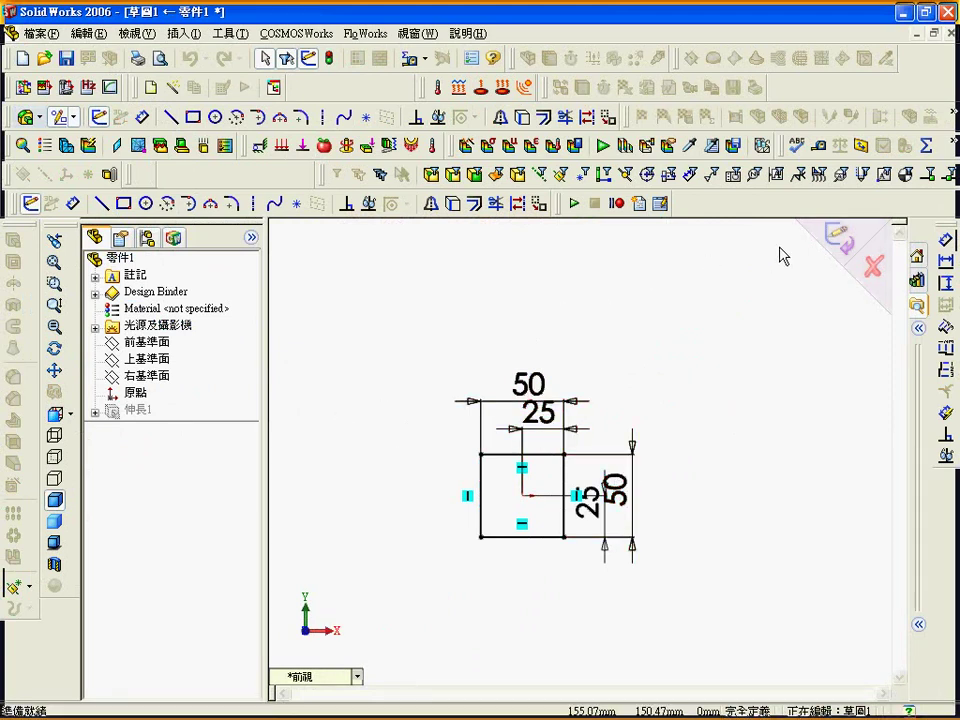
pyautogui.click(833, 240)
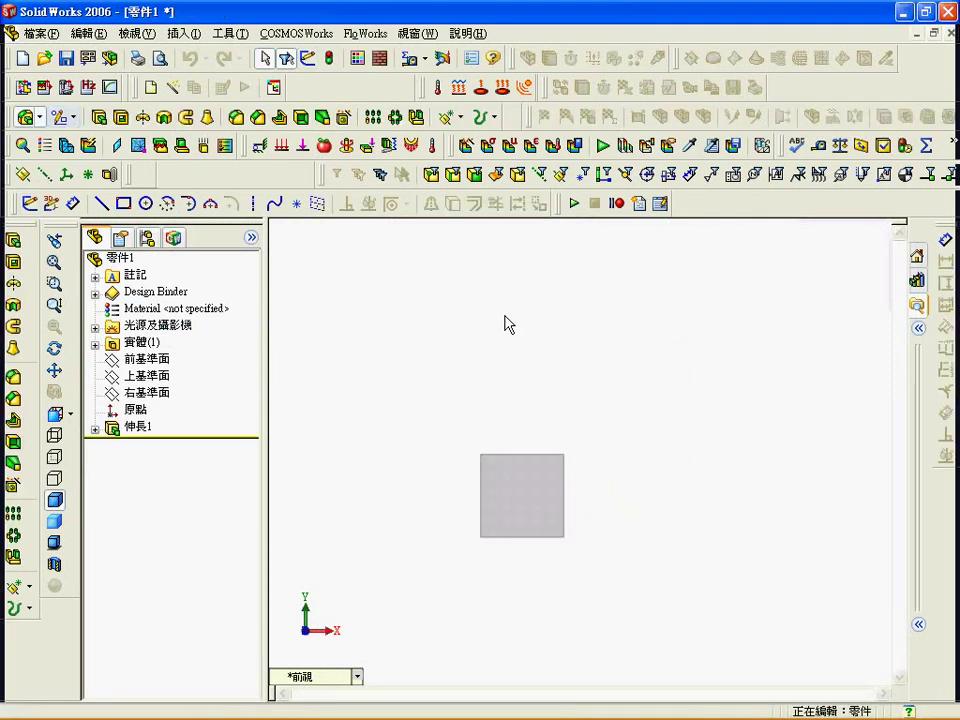
pyautogui.rightClick(143, 428)
pyautogui.click(200, 126)
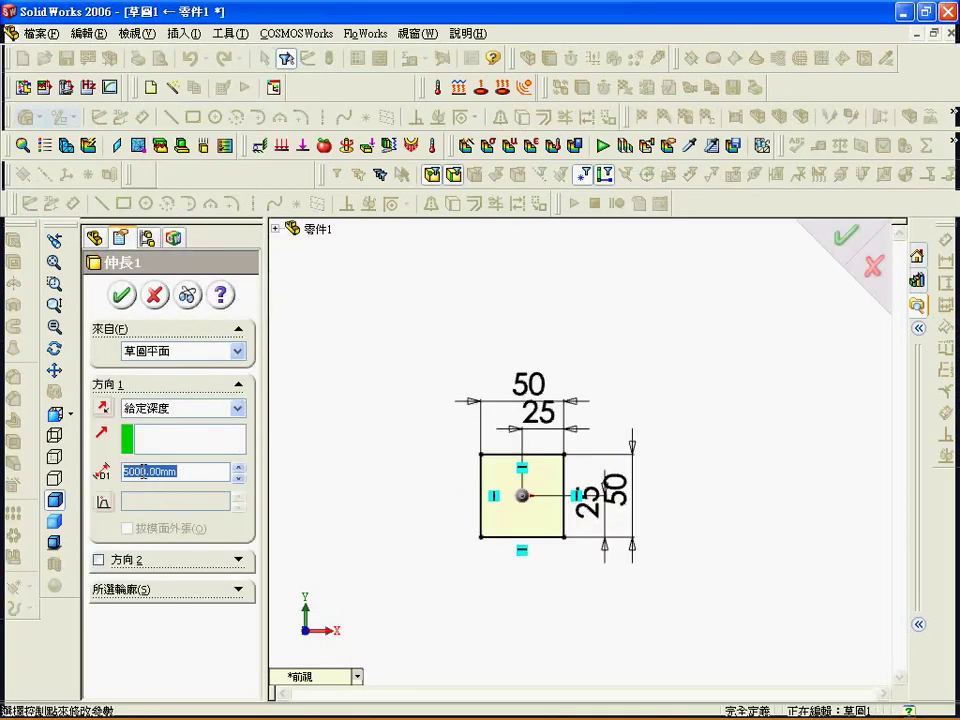
pyautogui.click(121, 294)
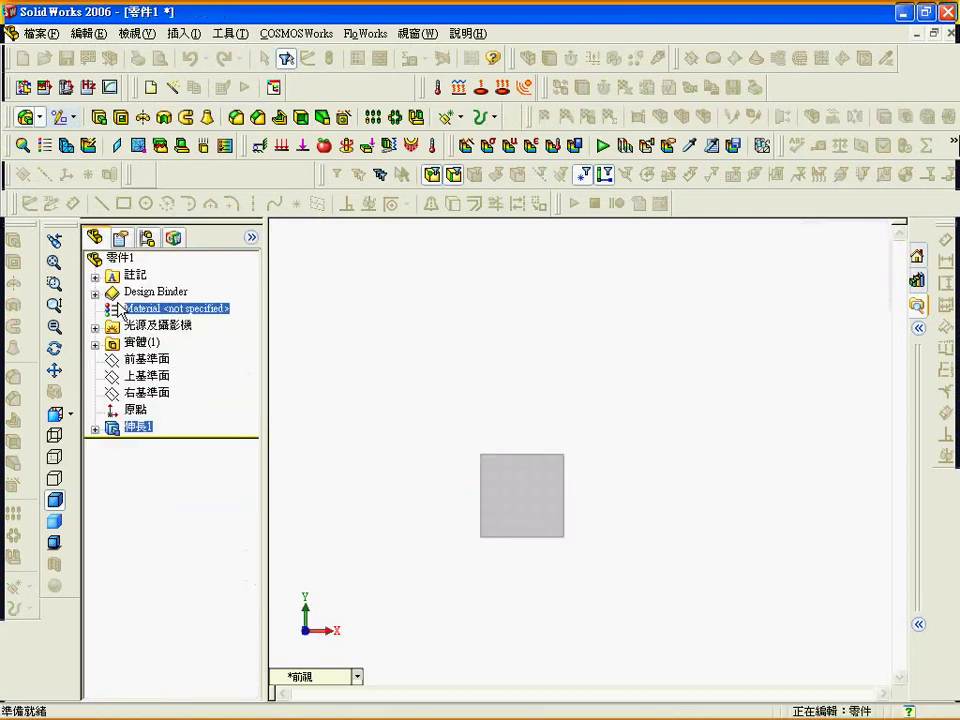
# Step: Close 零件1 without saving and create a new maximized assembly, 組合件4
pyautogui.click(951, 34)
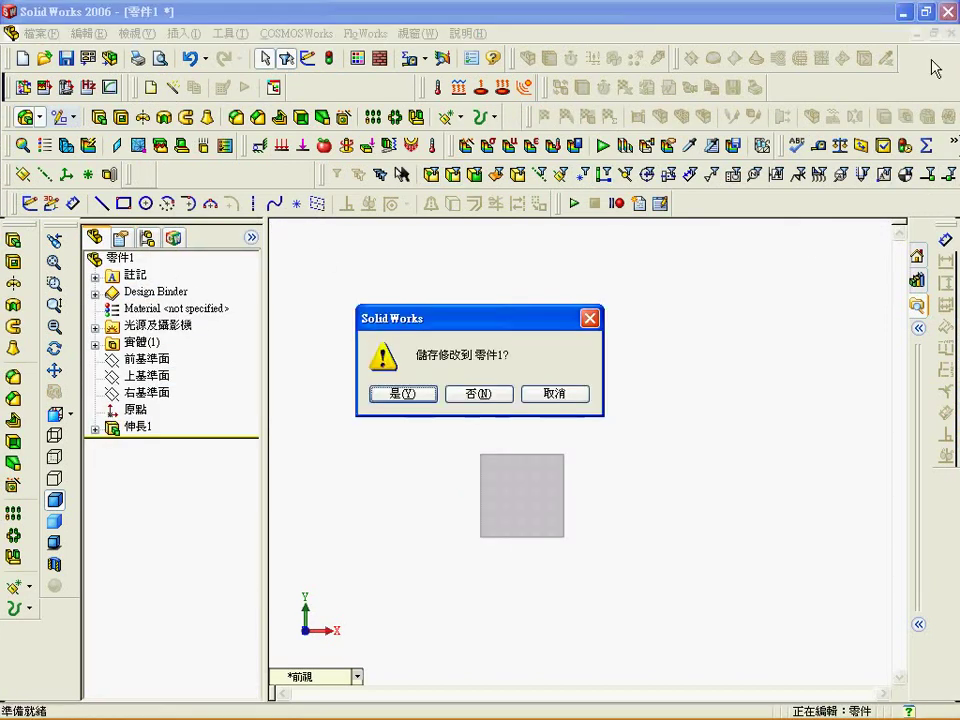
pyautogui.click(478, 394)
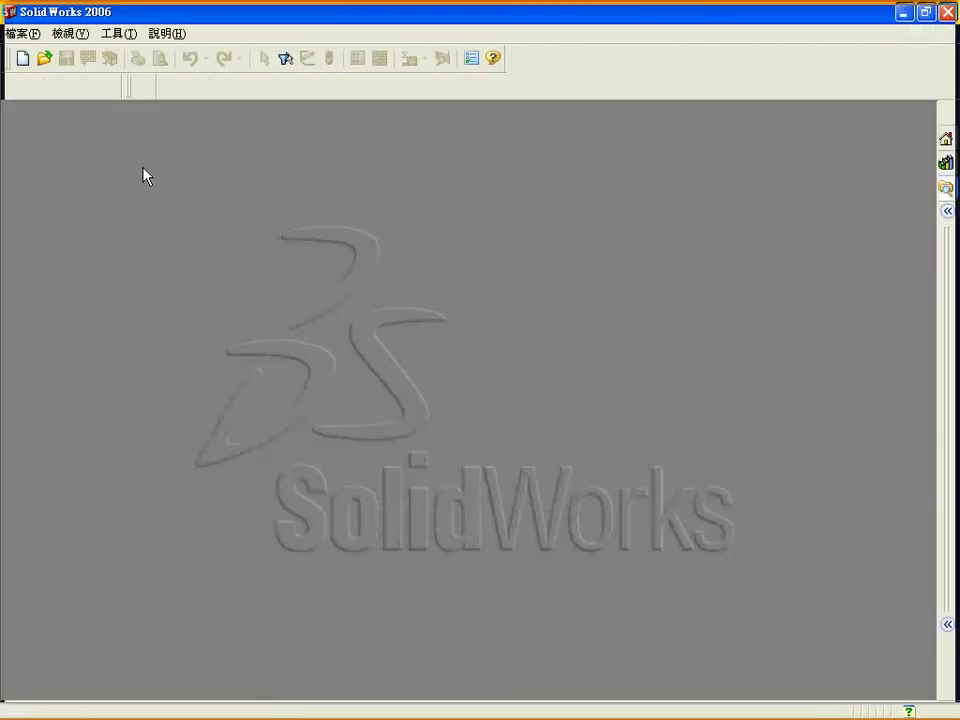
pyautogui.click(23, 60)
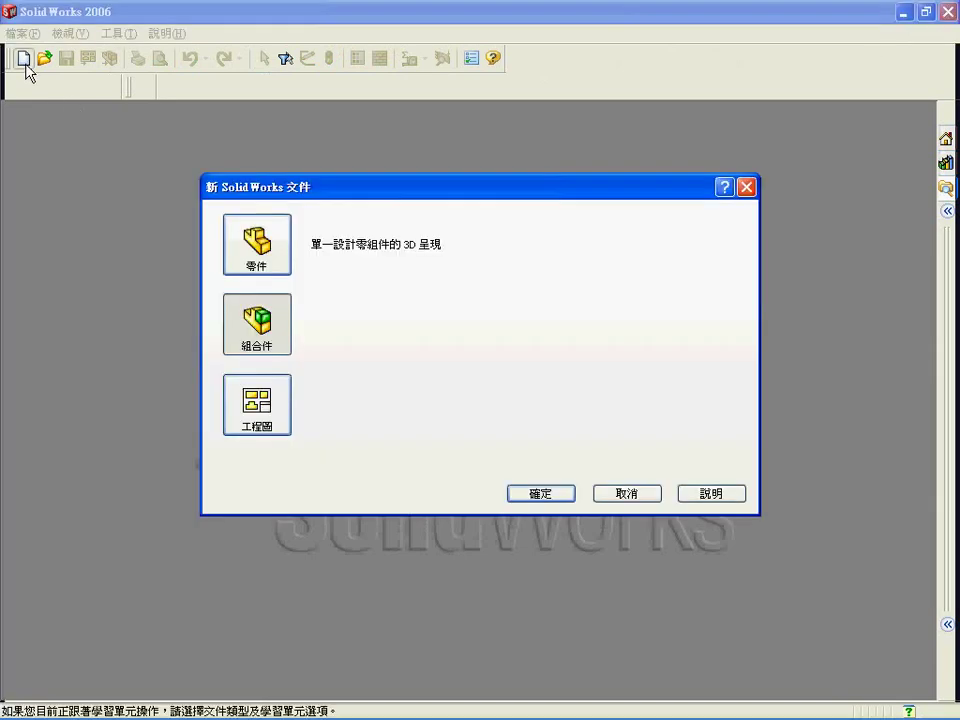
pyautogui.click(257, 337)
pyautogui.click(540, 493)
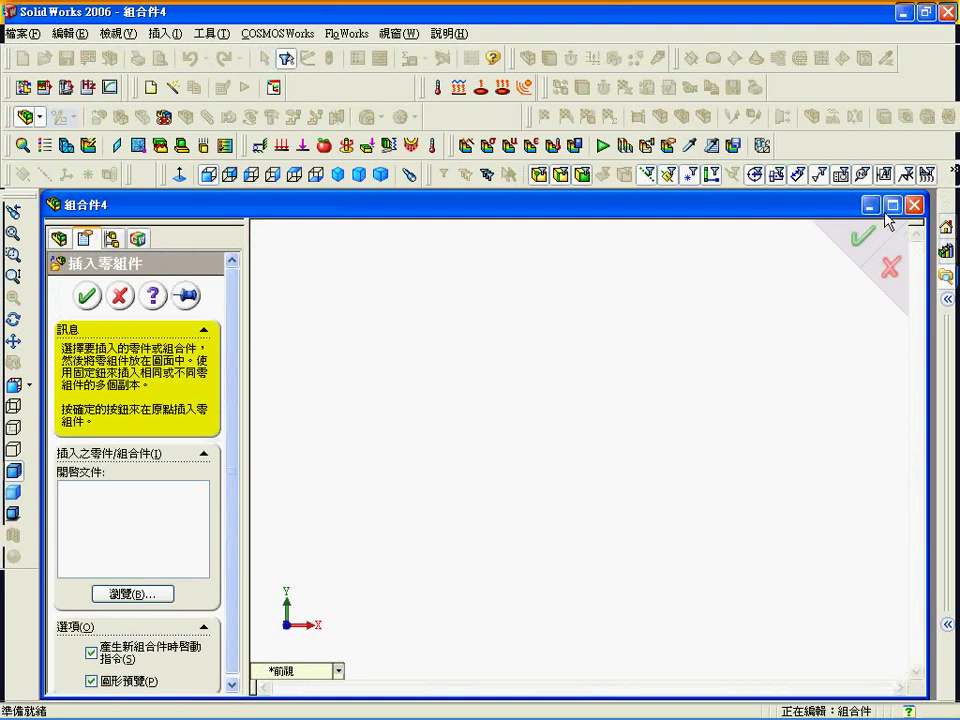
pyautogui.click(892, 206)
pyautogui.click(128, 268)
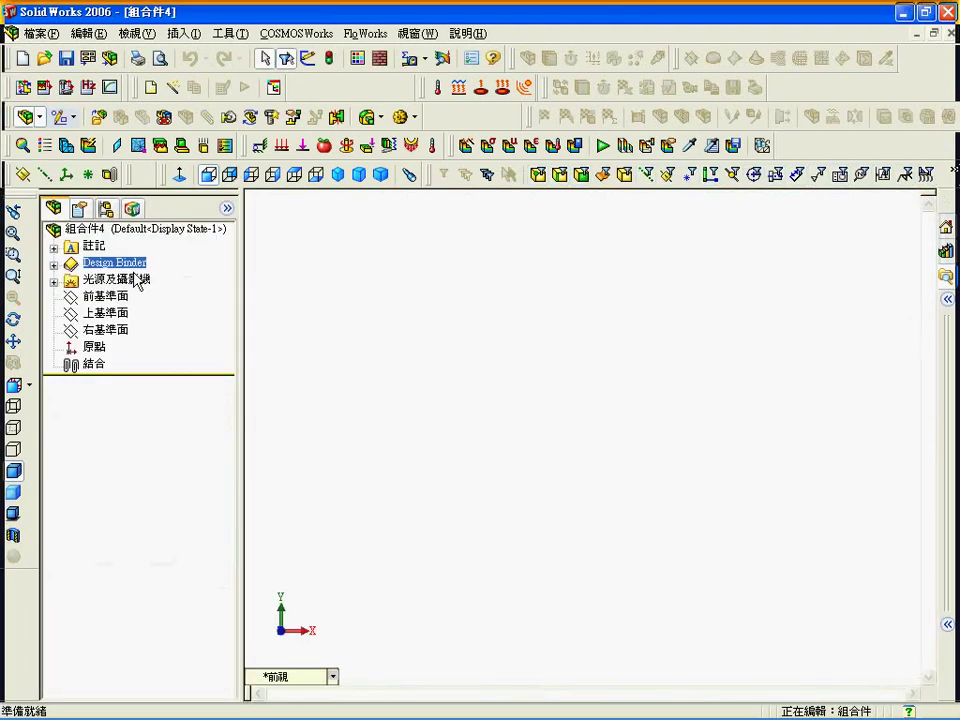
# Step: Drag 零件1 from the desktop into the assembly as its fixed component
pyautogui.click(95, 346)
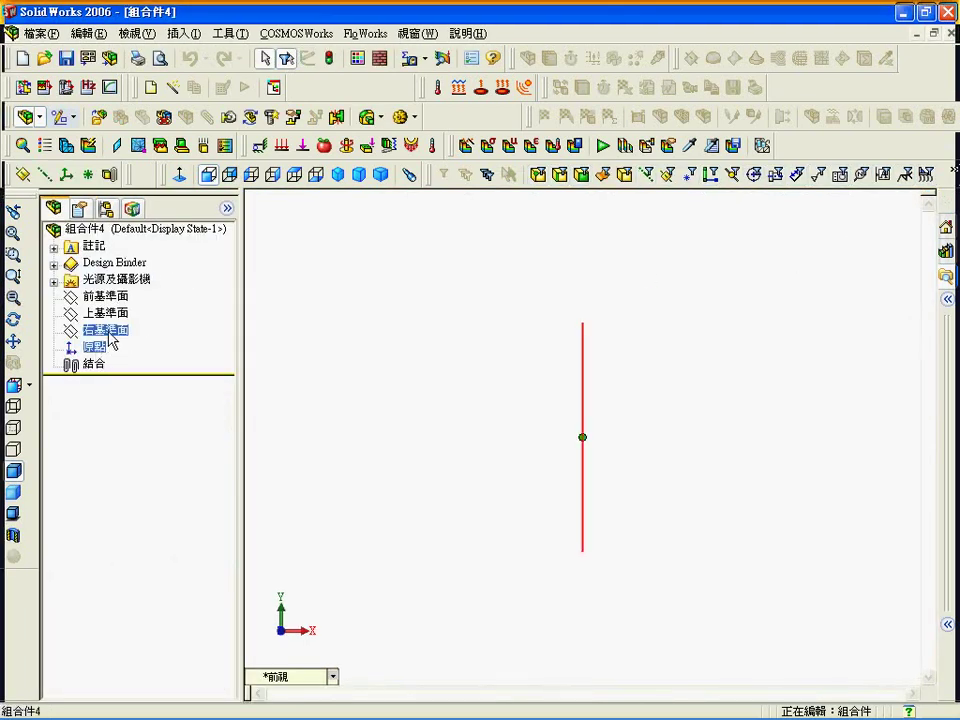
pyautogui.click(746, 705)
pyautogui.moveTo(781, 664); pyautogui.dragTo(584, 435)
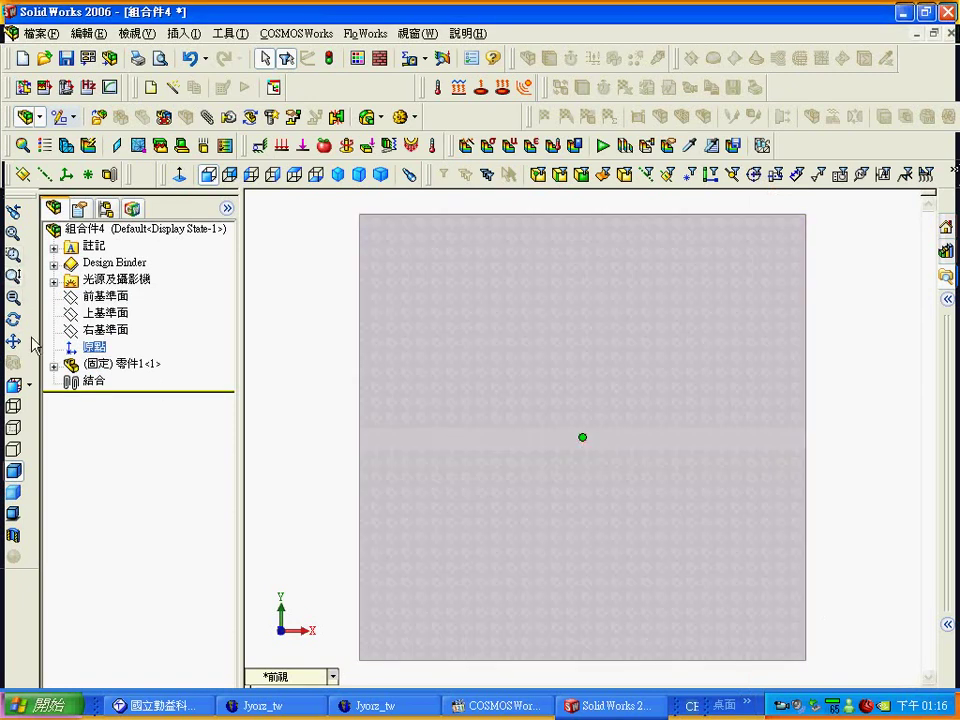
# Step: Add 零件2 from the desktop as a second bar in isometric view
pyautogui.click(338, 176)
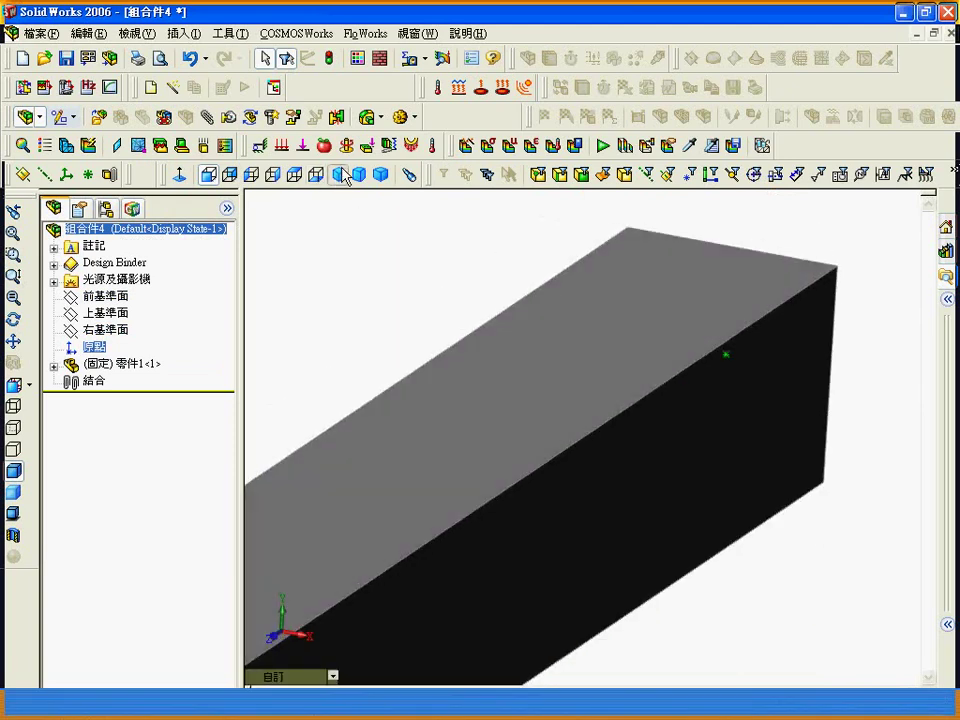
pyautogui.click(553, 278)
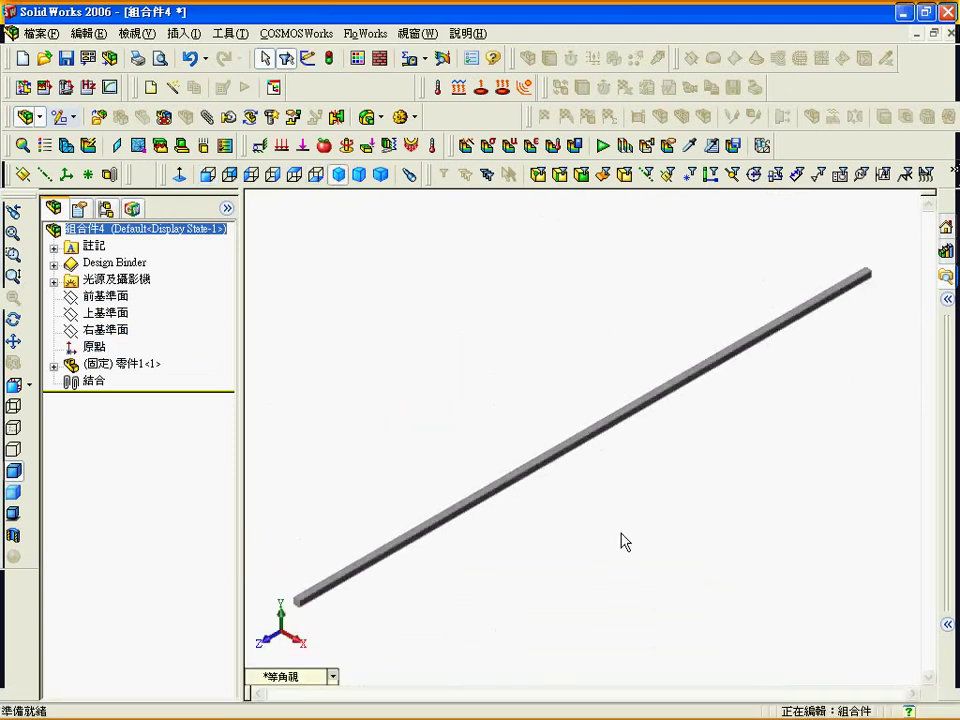
pyautogui.click(748, 706)
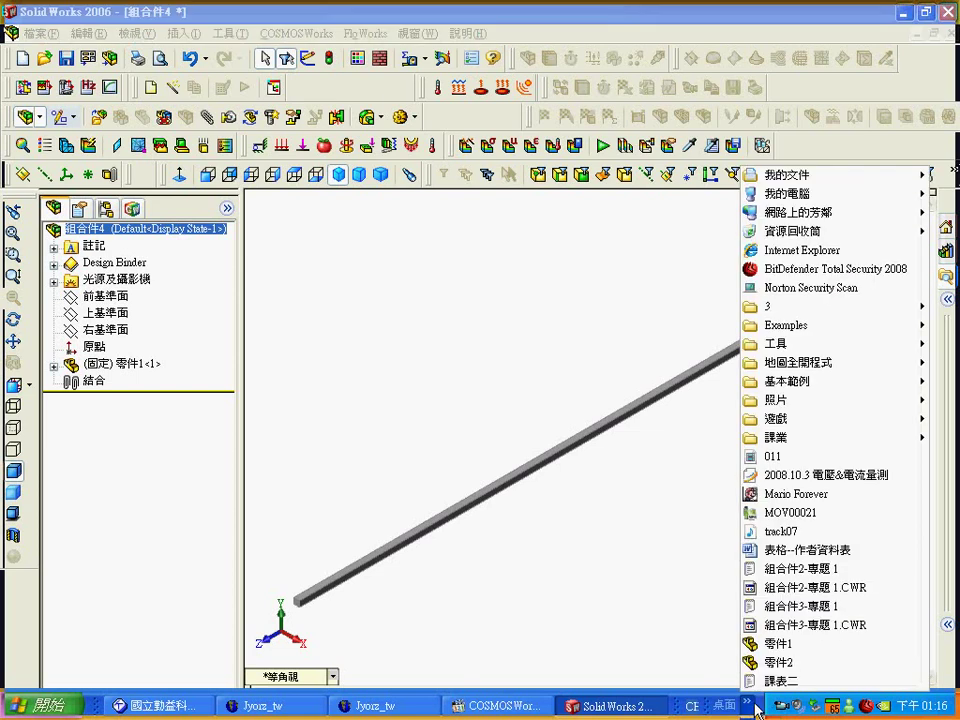
pyautogui.moveTo(785, 662); pyautogui.dragTo(278, 578)
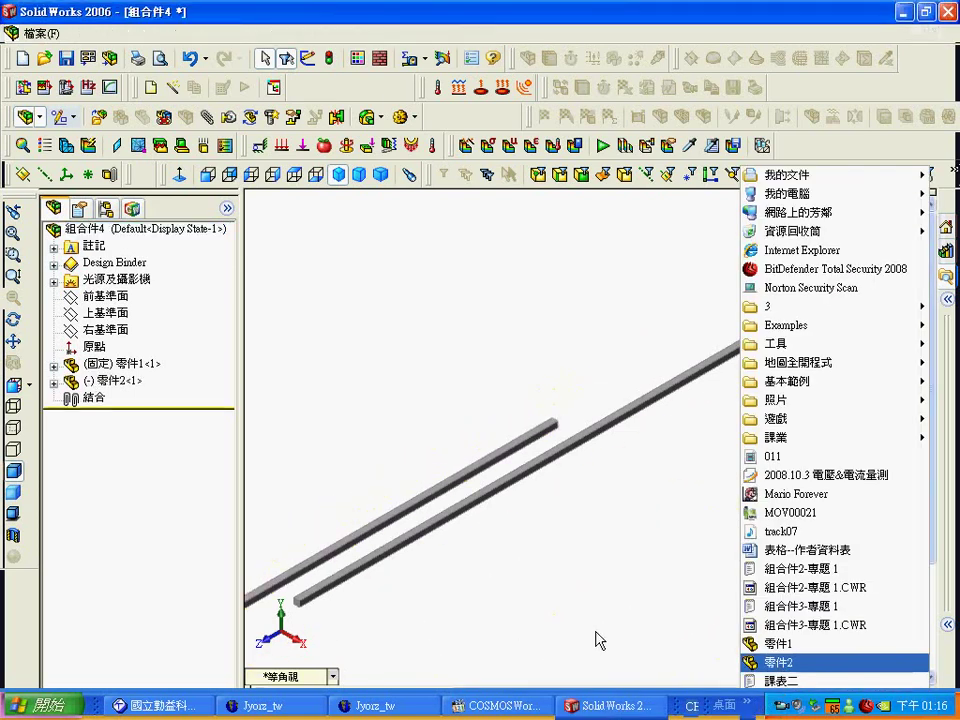
pyautogui.click(13, 232)
# Step: Move the bars into line and zoom in on the gap between their ends
pyautogui.moveTo(588, 443); pyautogui.dragTo(424, 521)
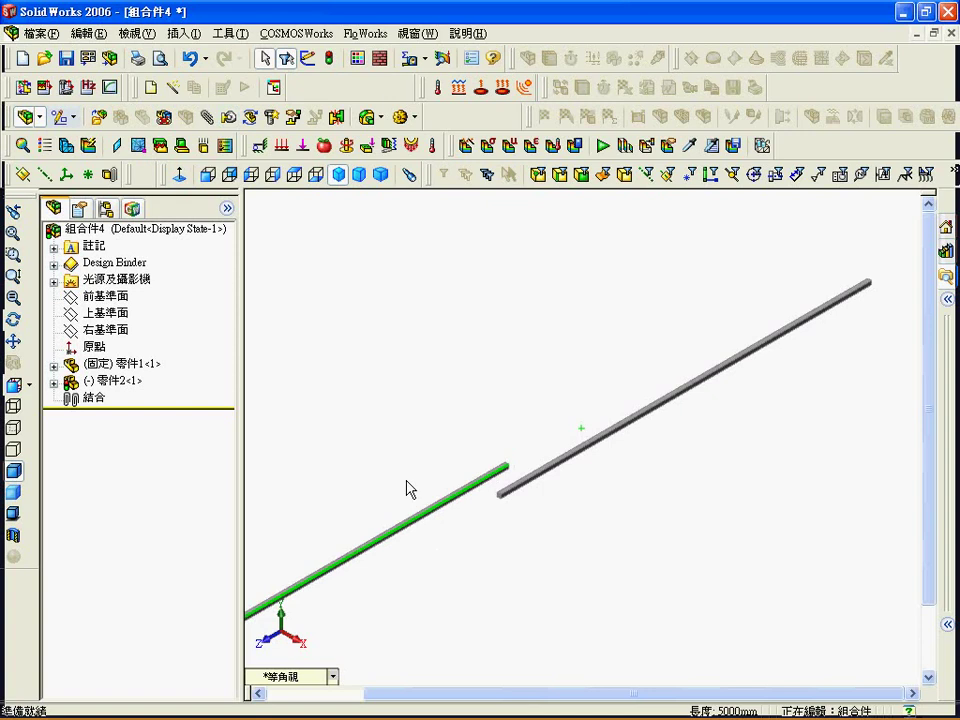
pyautogui.click(384, 441)
pyautogui.click(13, 254)
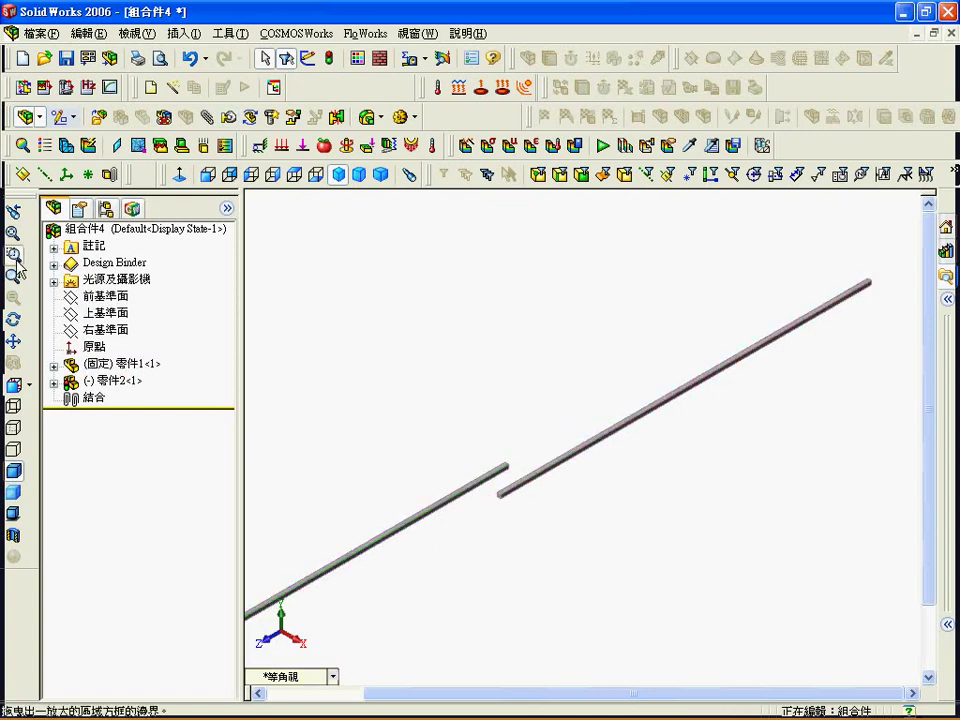
pyautogui.moveTo(418, 404); pyautogui.dragTo(596, 570)
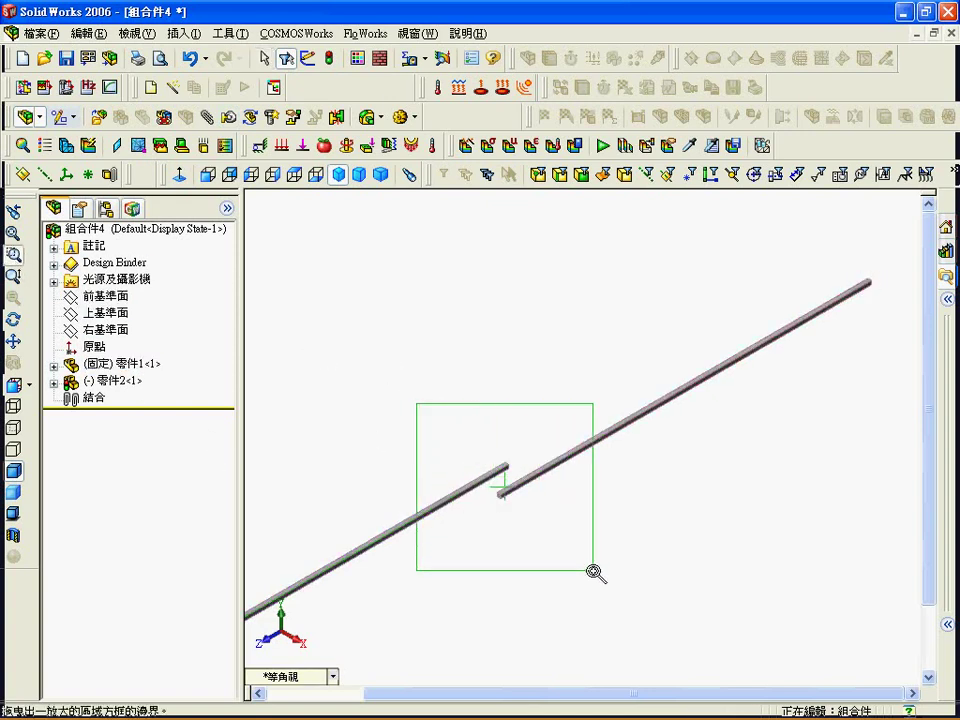
pyautogui.scroll(-2, 500, 376)
pyautogui.scroll(-2, 571, 423)
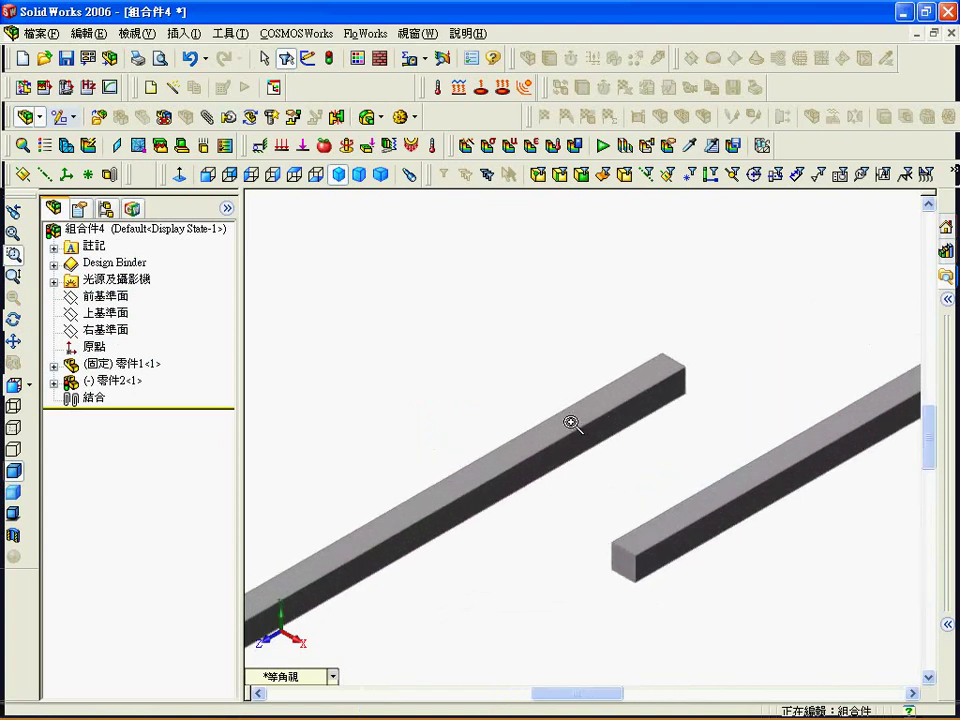
# Step: Add coincident mate 重合/共線/共點1 between the facing end faces of 零件1 and 零件2
pyautogui.click(207, 117)
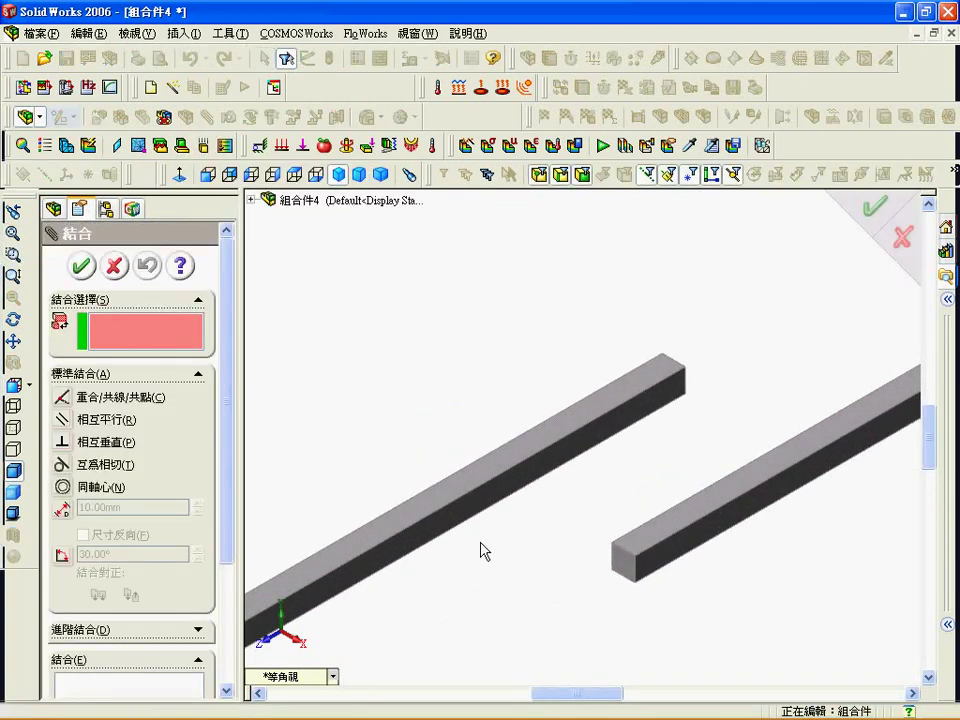
pyautogui.click(628, 568)
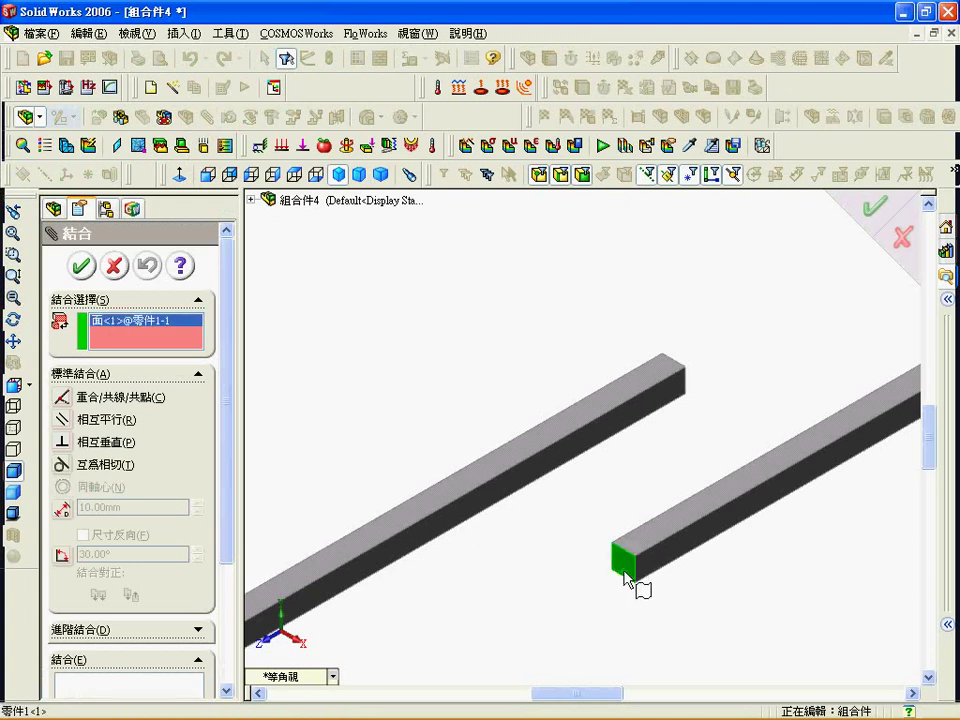
pyautogui.moveTo(706, 406)
pyautogui.mouseDown(button='middle')
pyautogui.moveTo(701, 394)
pyautogui.moveTo(681, 418)
pyautogui.moveTo(724, 411)
pyautogui.moveTo(752, 387)
pyautogui.moveTo(761, 336)
pyautogui.moveTo(722, 375)
pyautogui.moveTo(624, 431)
pyautogui.moveTo(837, 339)
pyautogui.moveTo(727, 333)
pyautogui.mouseUp(button='middle')
pyautogui.click(684, 315)
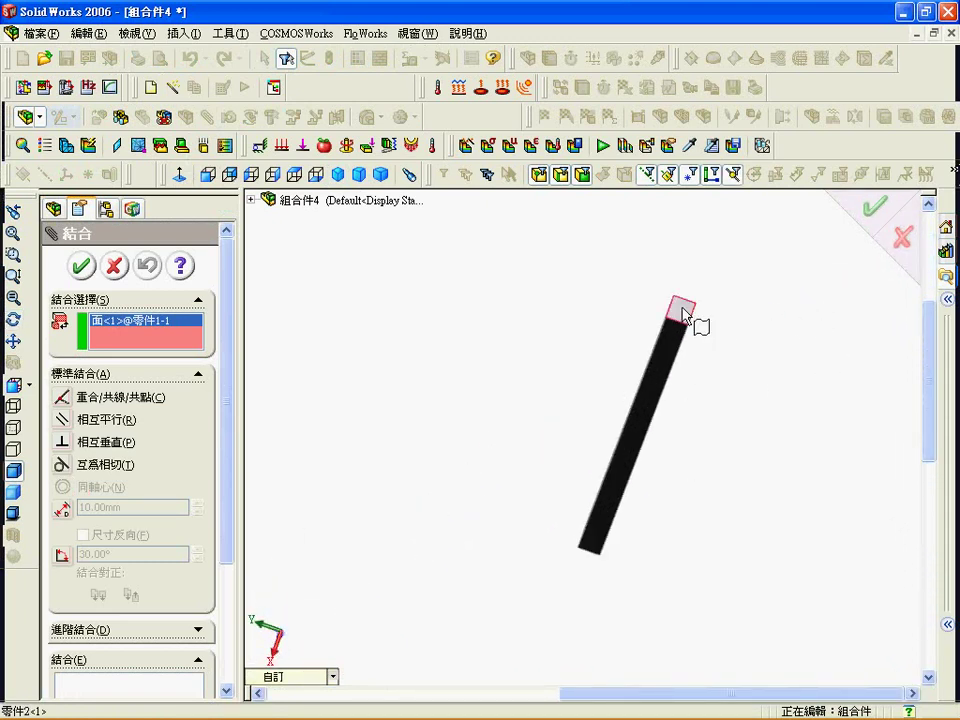
pyautogui.click(82, 266)
pyautogui.click(13, 233)
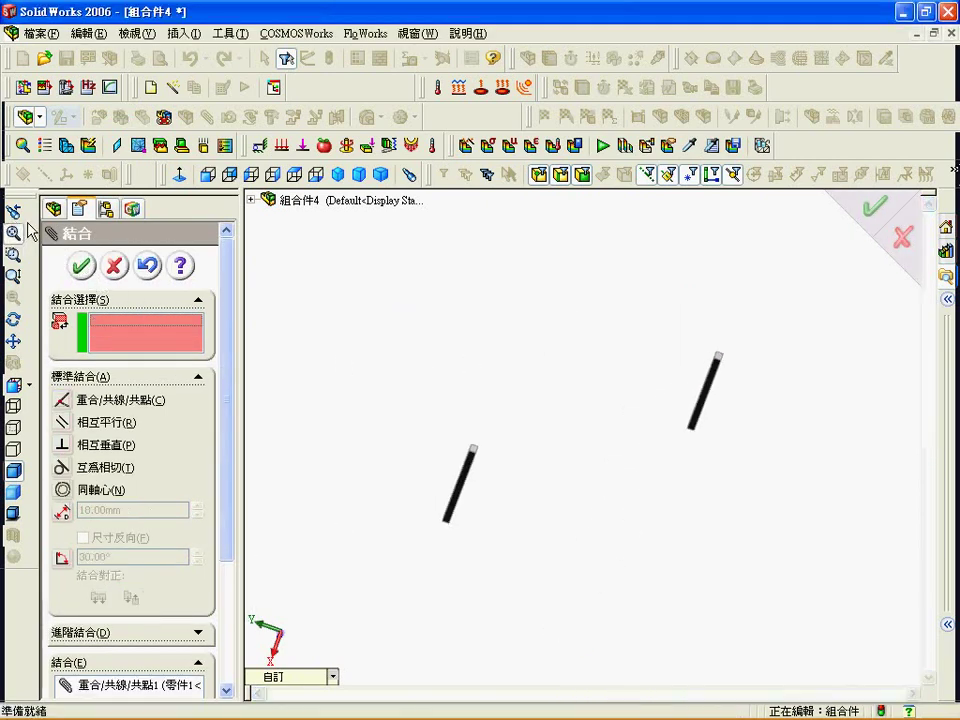
# Step: Make the top faces of the two rods coincident
pyautogui.click(338, 174)
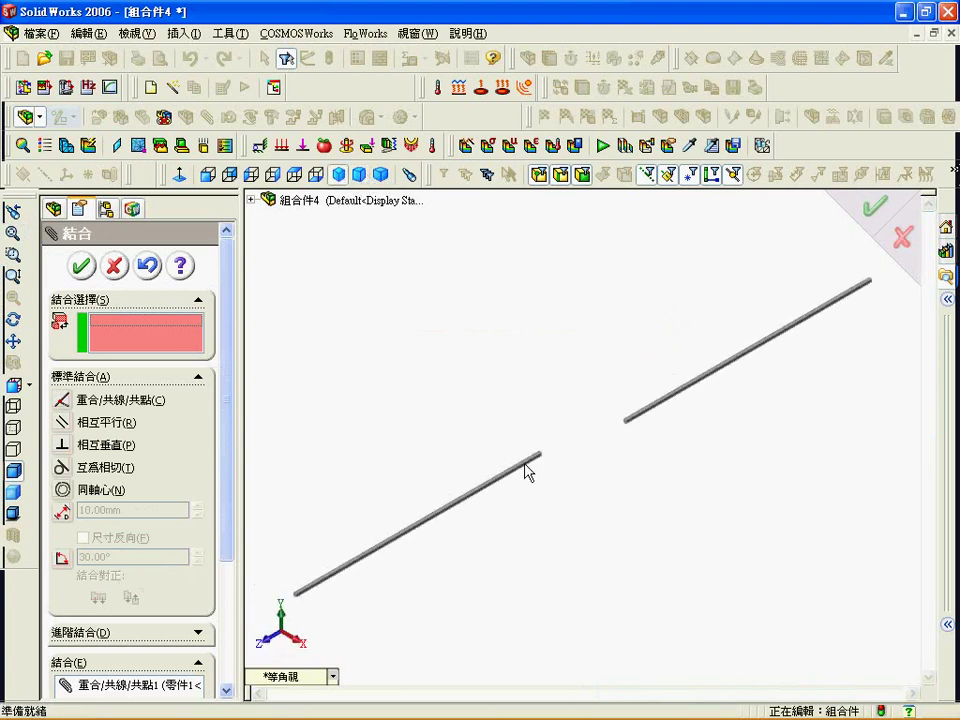
pyautogui.moveTo(546, 454)
pyautogui.mouseDown(button='middle')
pyautogui.moveTo(546, 491)
pyautogui.moveTo(514, 492)
pyautogui.moveTo(495, 512)
pyautogui.moveTo(499, 499)
pyautogui.mouseUp(button='middle')
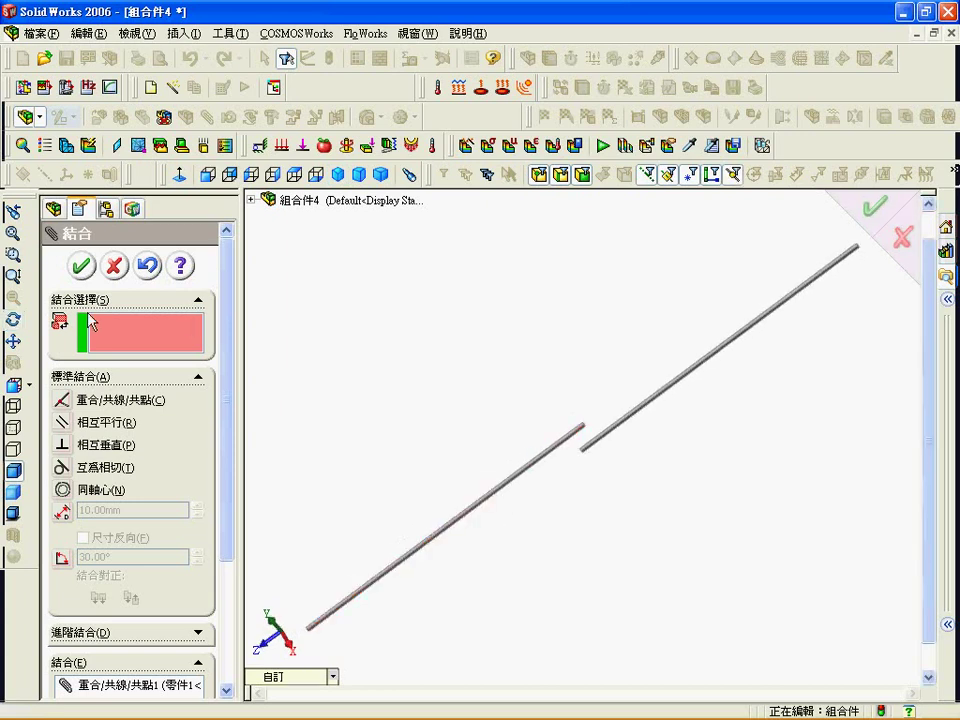
pyautogui.click(15, 256)
pyautogui.moveTo(512, 358); pyautogui.dragTo(640, 514)
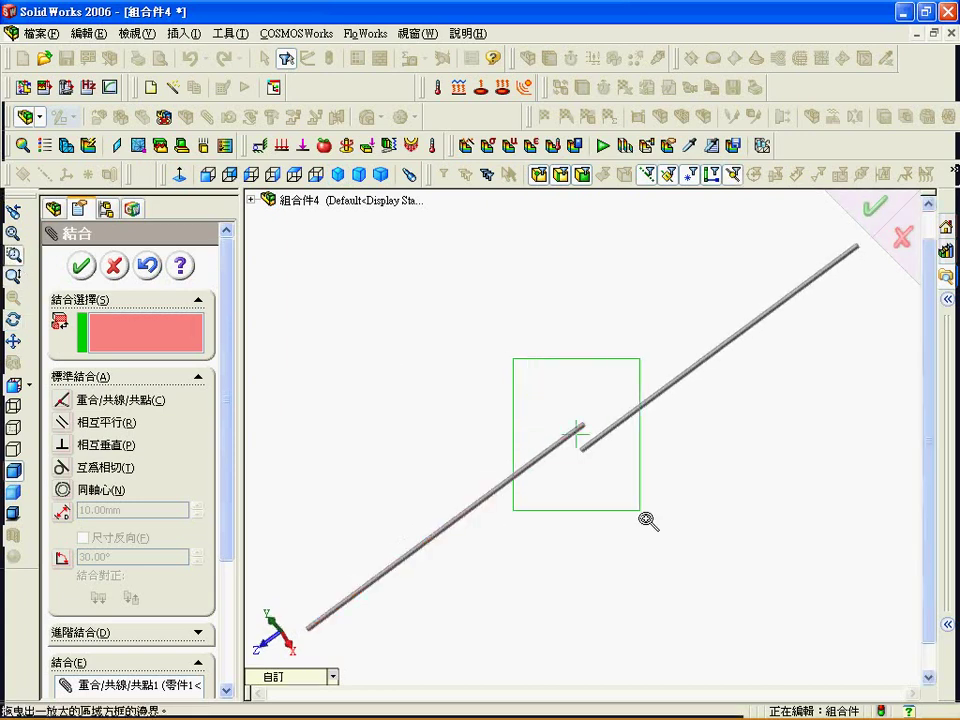
pyautogui.moveTo(477, 318); pyautogui.dragTo(618, 462)
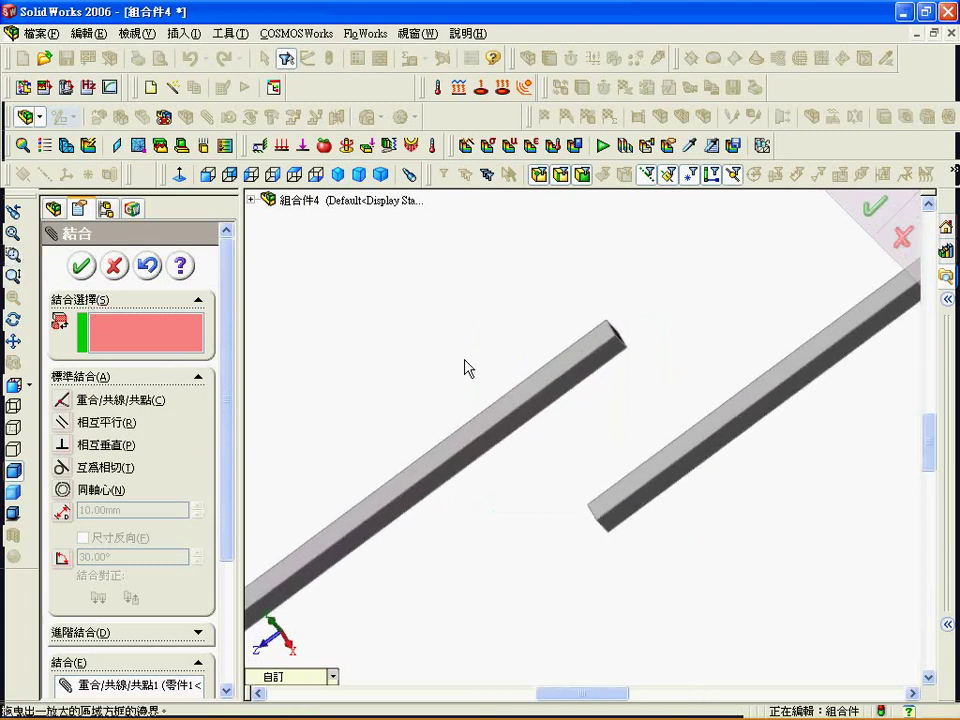
pyautogui.click(533, 388)
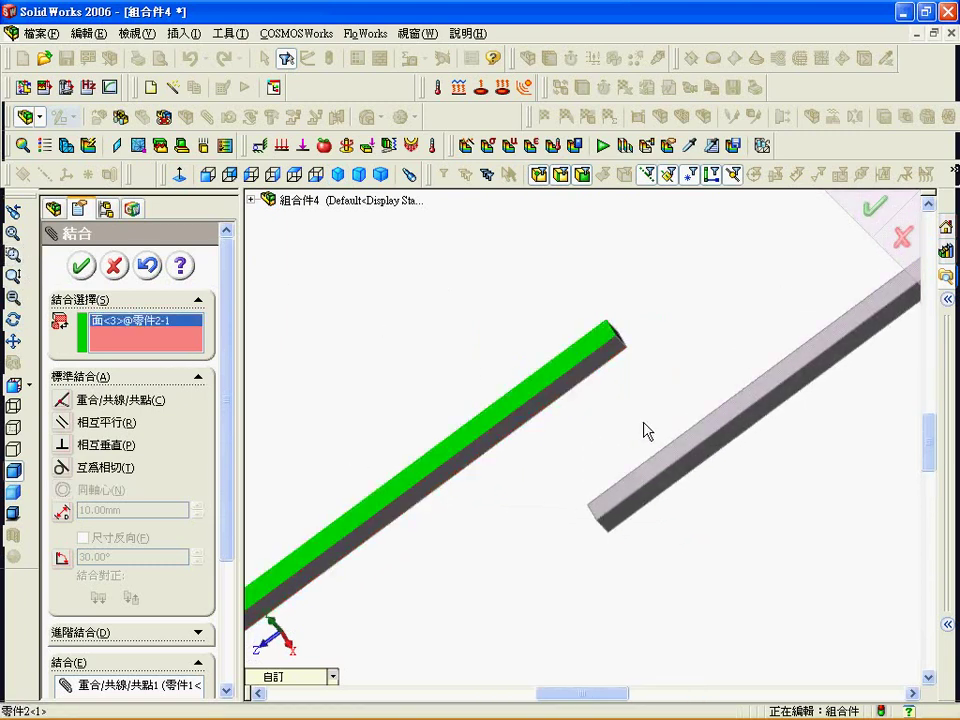
pyautogui.click(655, 472)
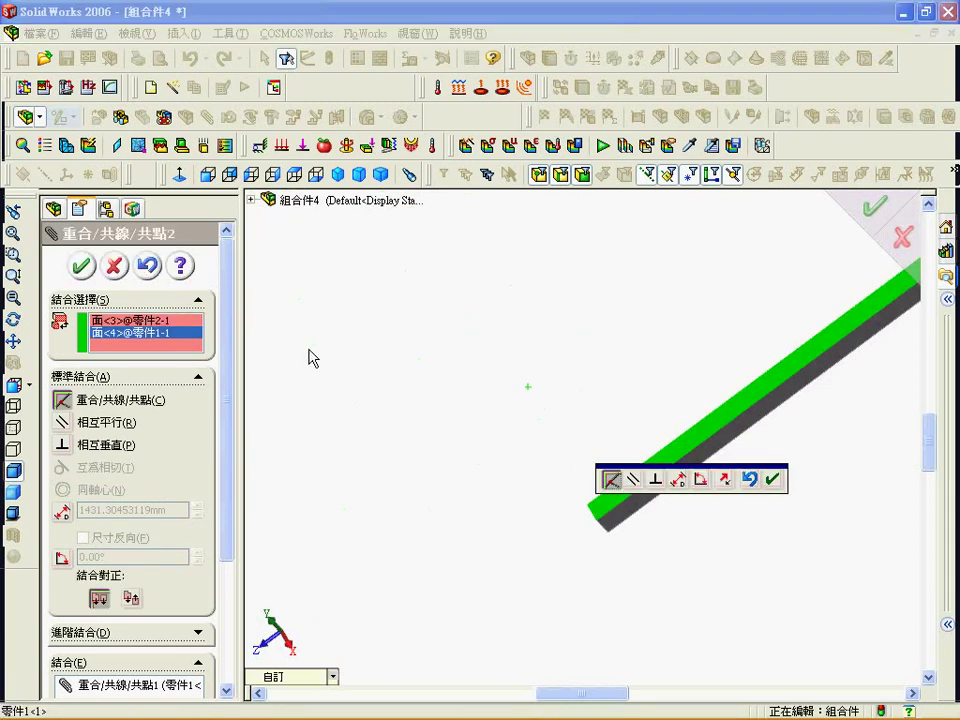
pyautogui.click(82, 266)
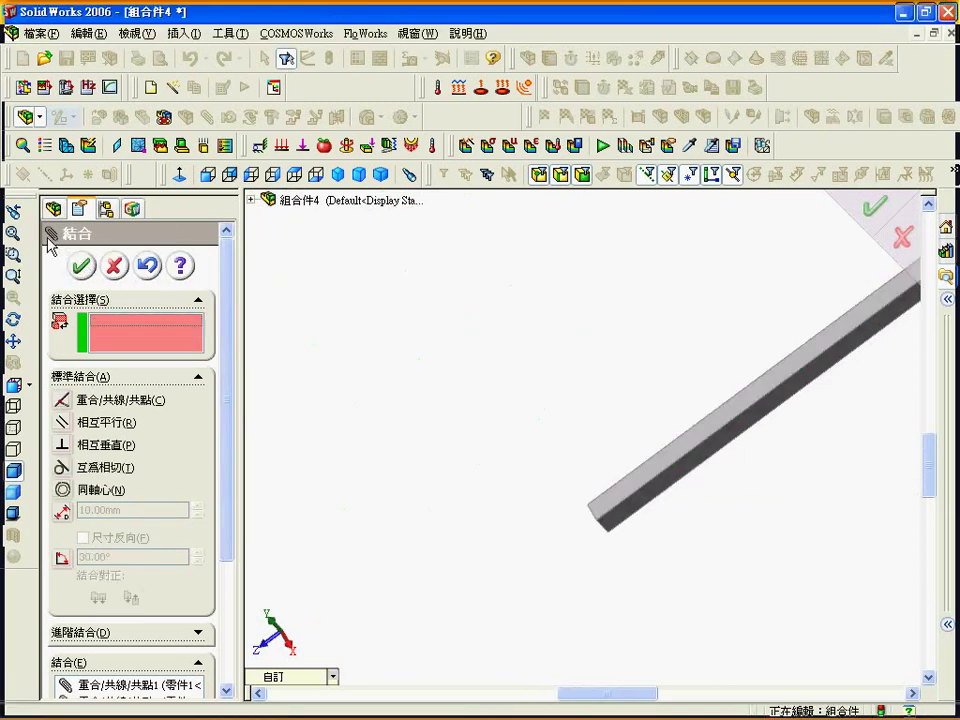
# Step: Make the rods' side faces coincident and close the Mate PropertyManager
pyautogui.click(14, 236)
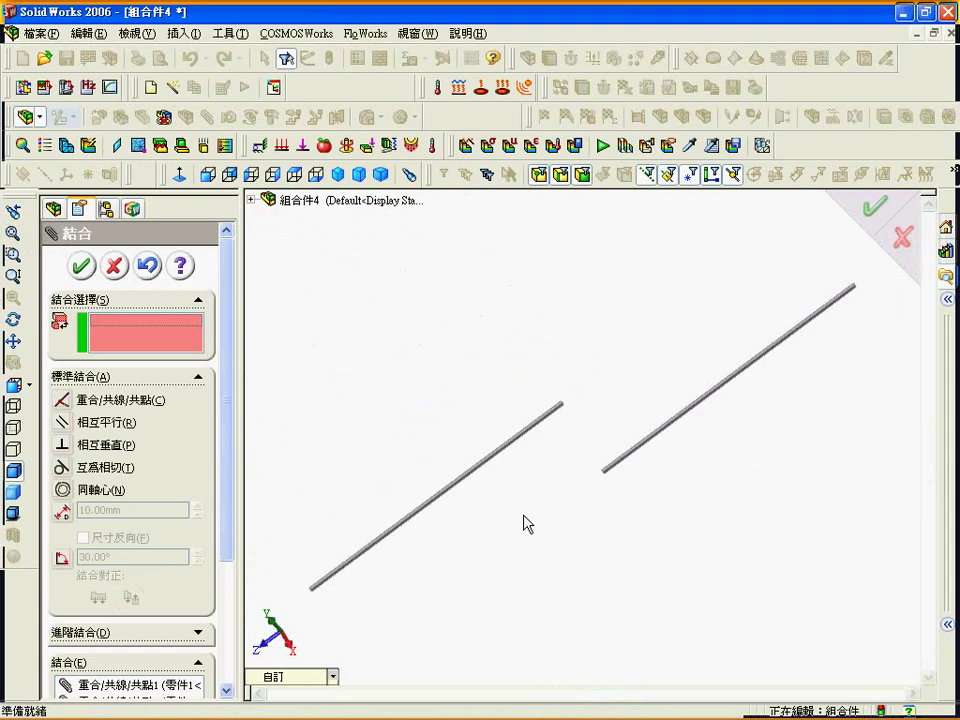
pyautogui.moveTo(556, 530)
pyautogui.mouseDown(button='middle')
pyautogui.moveTo(499, 435)
pyautogui.moveTo(508, 450)
pyautogui.mouseUp(button='middle')
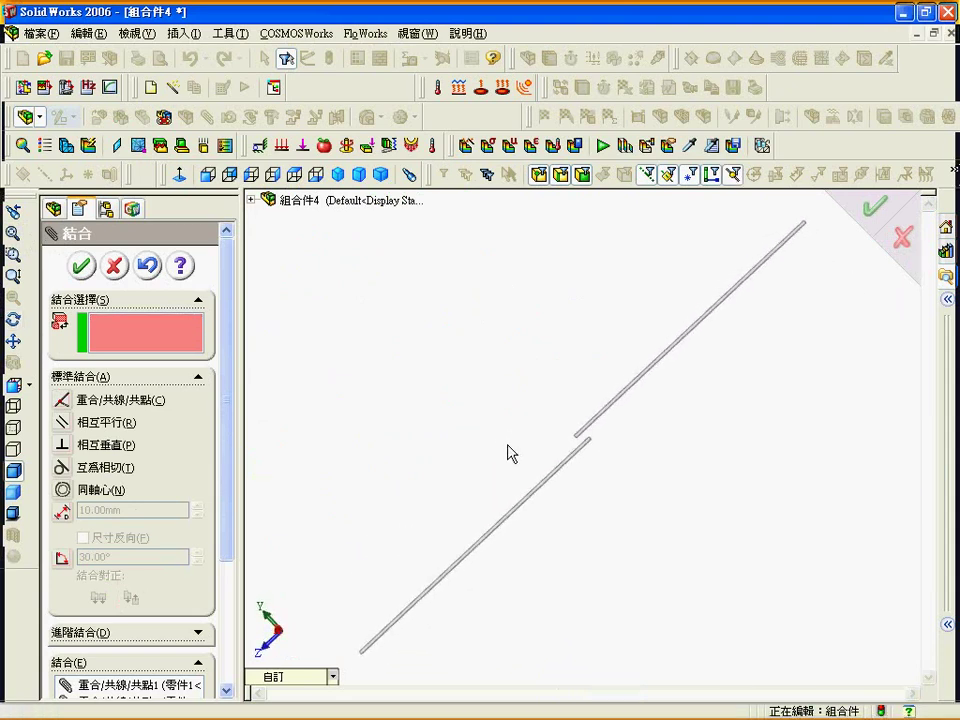
pyautogui.click(14, 253)
pyautogui.moveTo(536, 377); pyautogui.dragTo(656, 497)
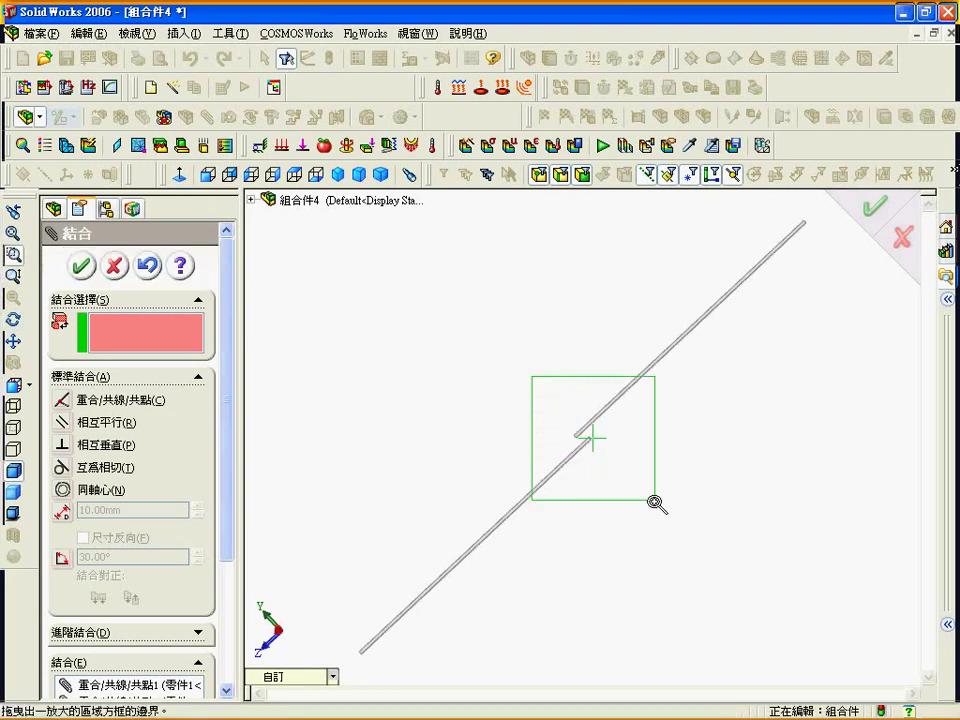
pyautogui.moveTo(452, 356); pyautogui.dragTo(626, 512)
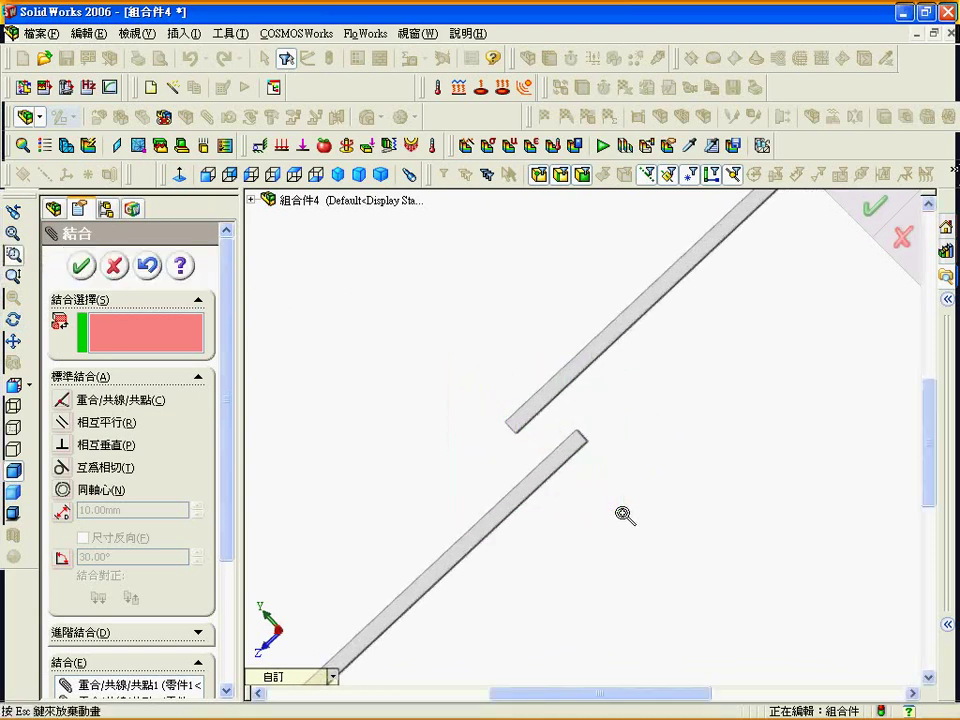
pyautogui.click(14, 253)
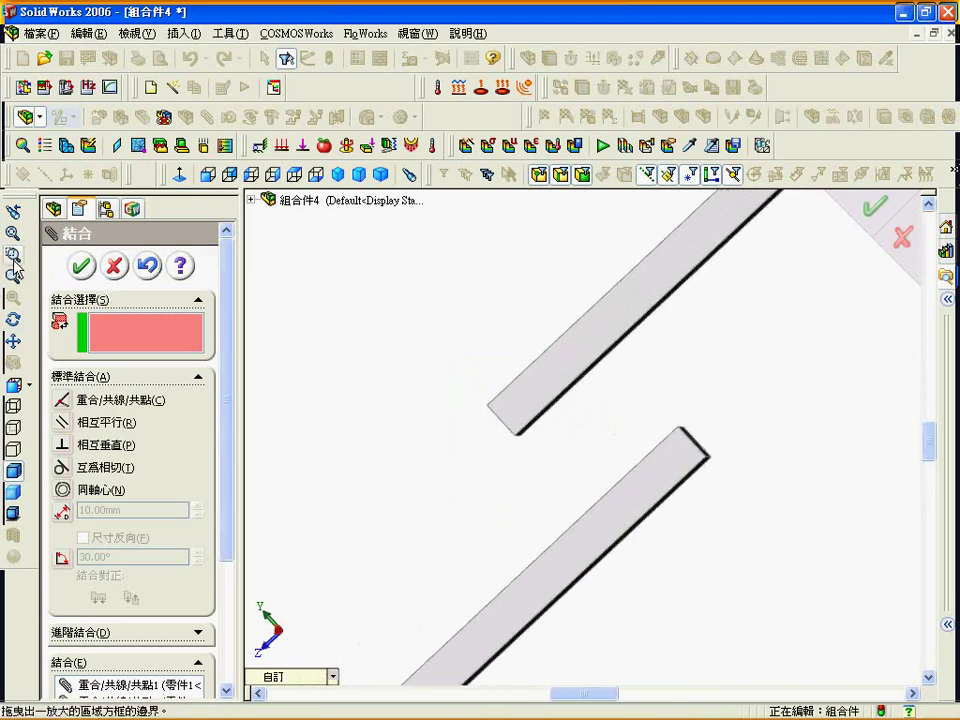
pyautogui.click(594, 377)
pyautogui.click(655, 474)
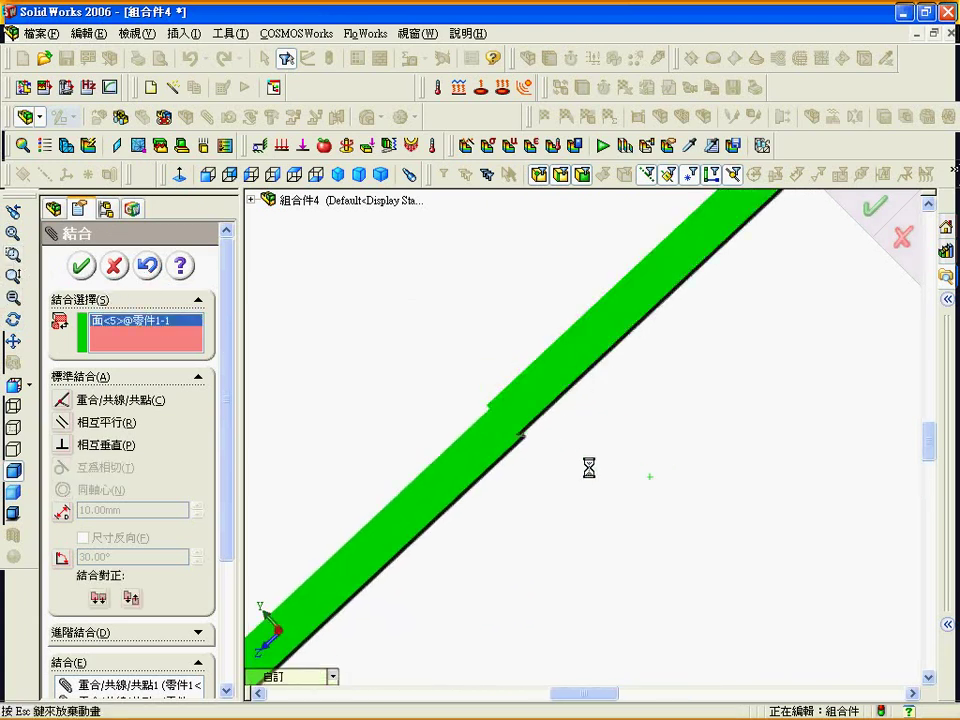
pyautogui.click(82, 266)
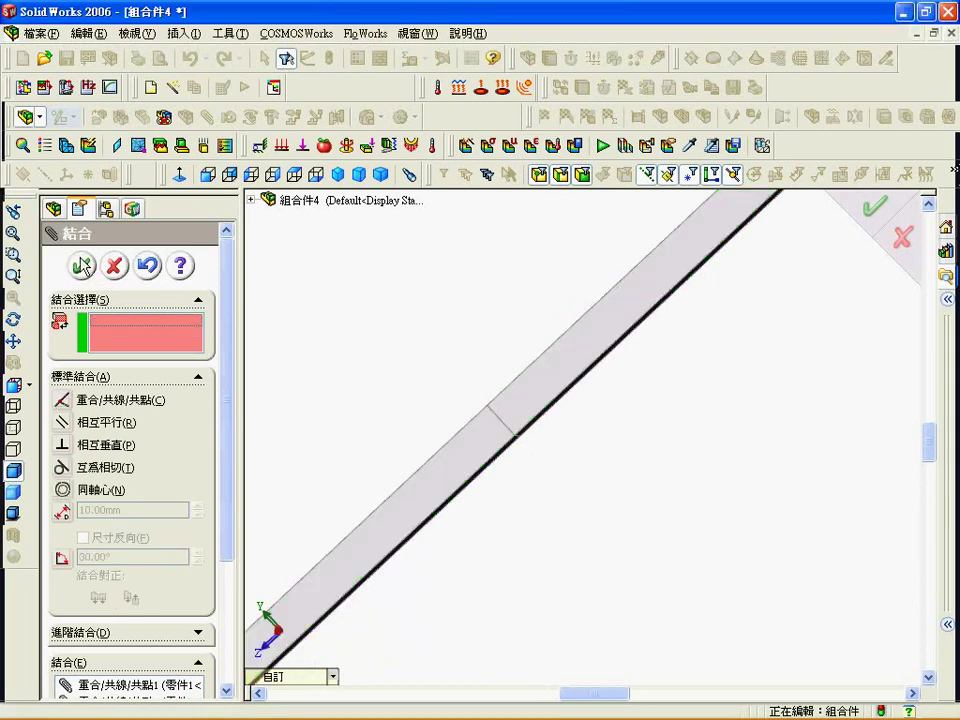
pyautogui.click(82, 266)
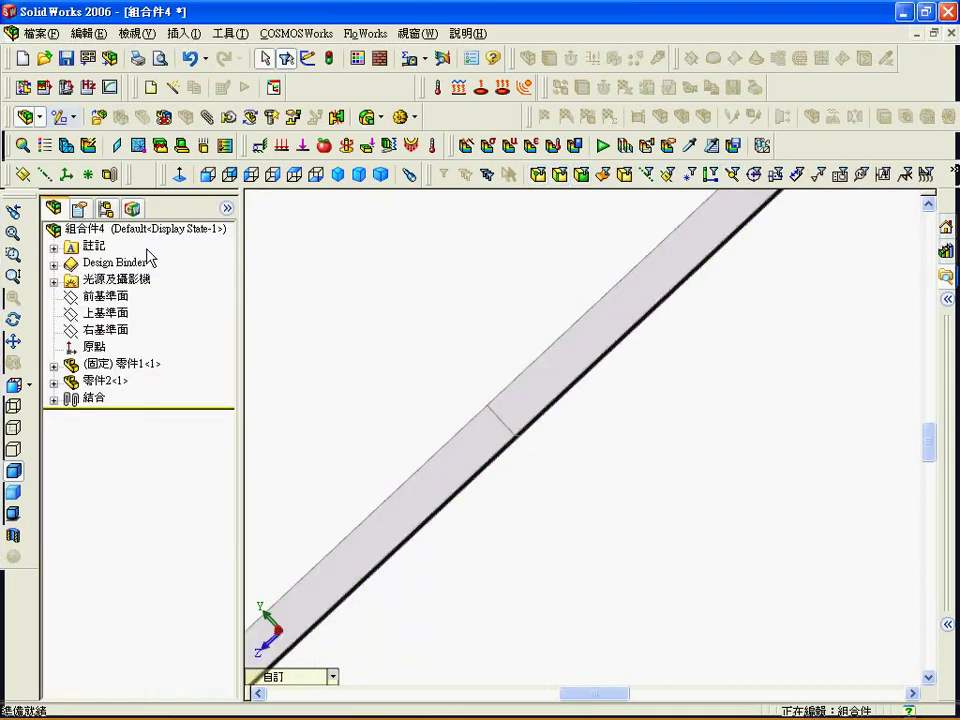
# Step: Create static COSMOSWorks study 專題 1 for the whole assembly 組合件4
pyautogui.click(338, 174)
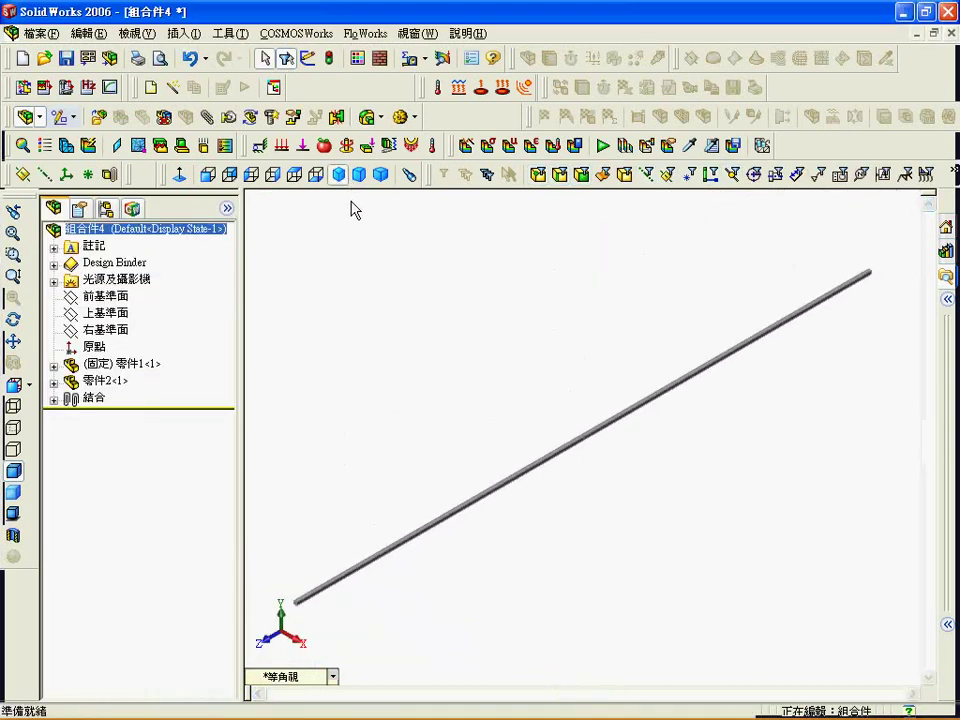
pyautogui.click(259, 306)
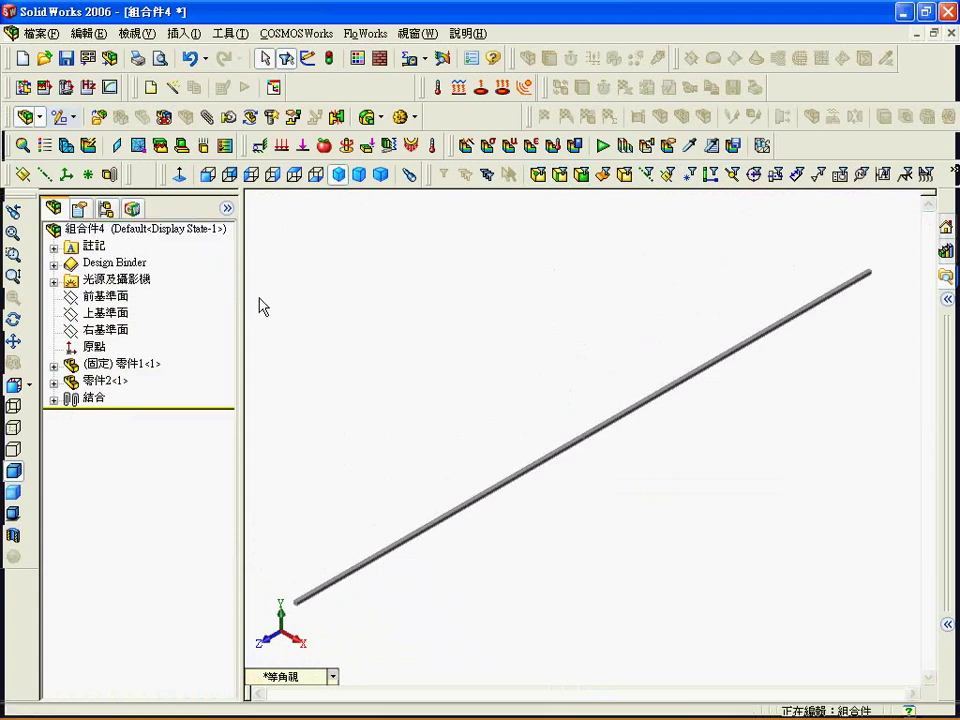
pyautogui.click(102, 229)
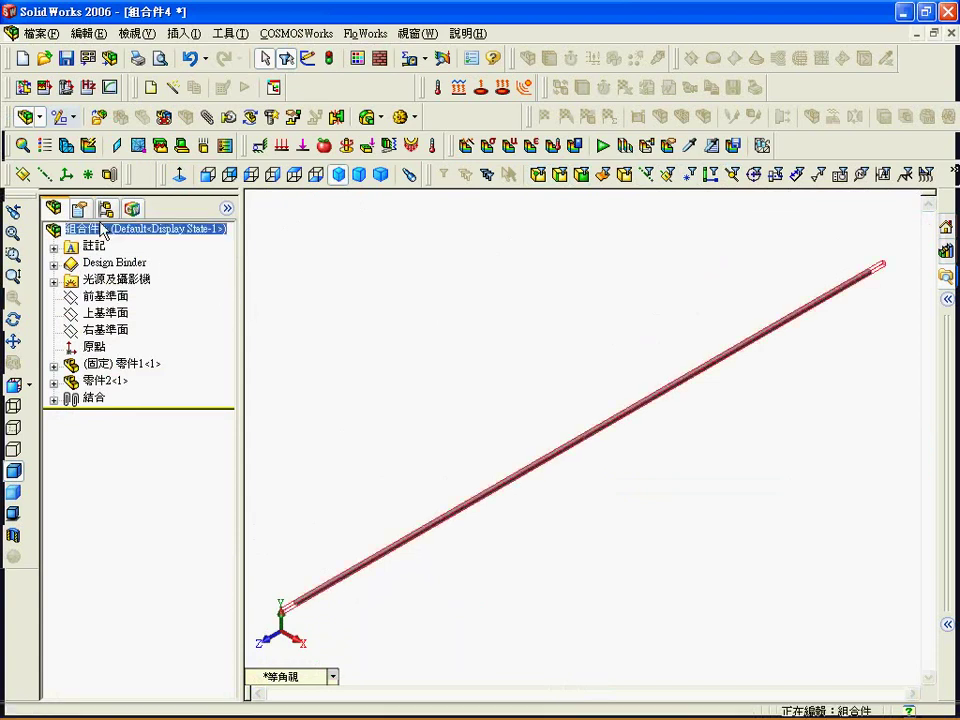
pyautogui.click(21, 146)
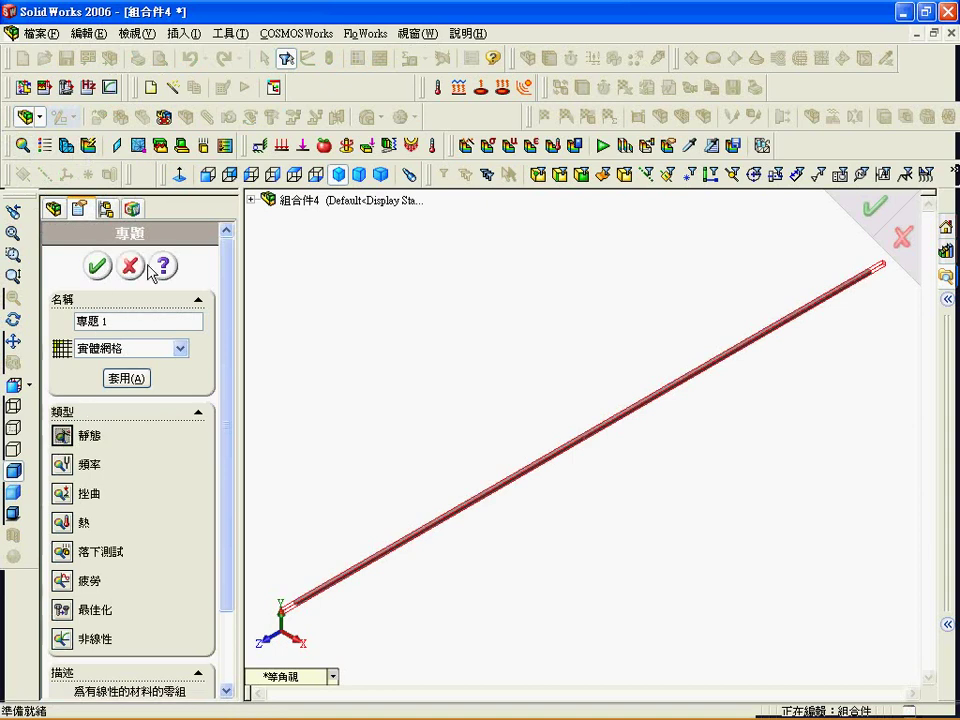
pyautogui.click(97, 265)
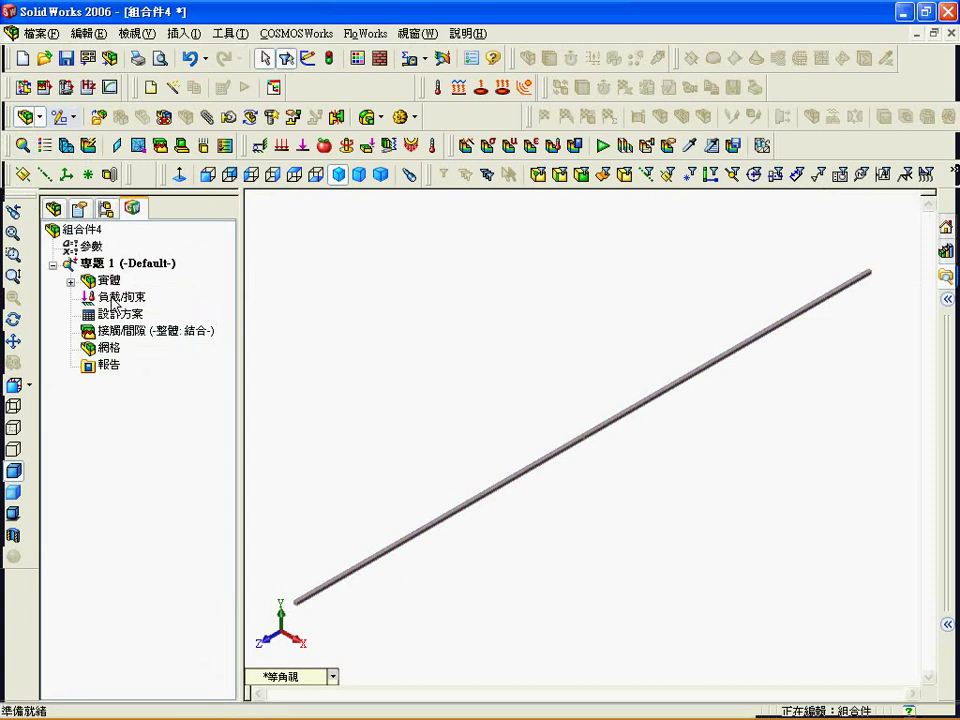
# Step: Apply a custom AISI 1020-based steel to all solids: EX 3E+011 N/m^2, Poisson's ratio 0.3
pyautogui.rightClick(117, 283)
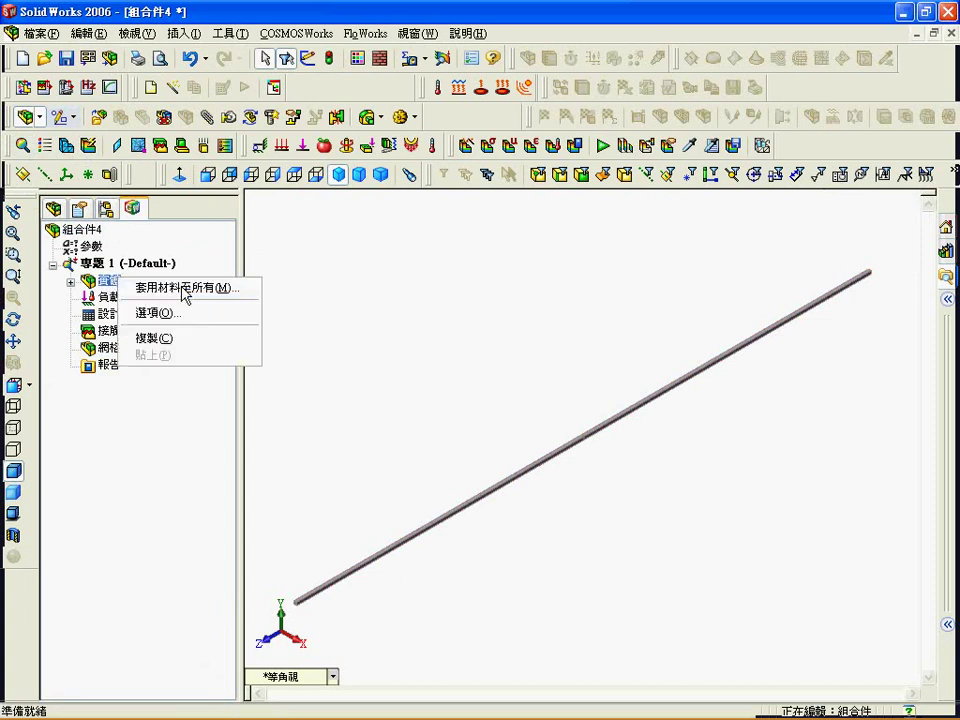
pyautogui.click(155, 286)
pyautogui.click(191, 268)
pyautogui.click(317, 290)
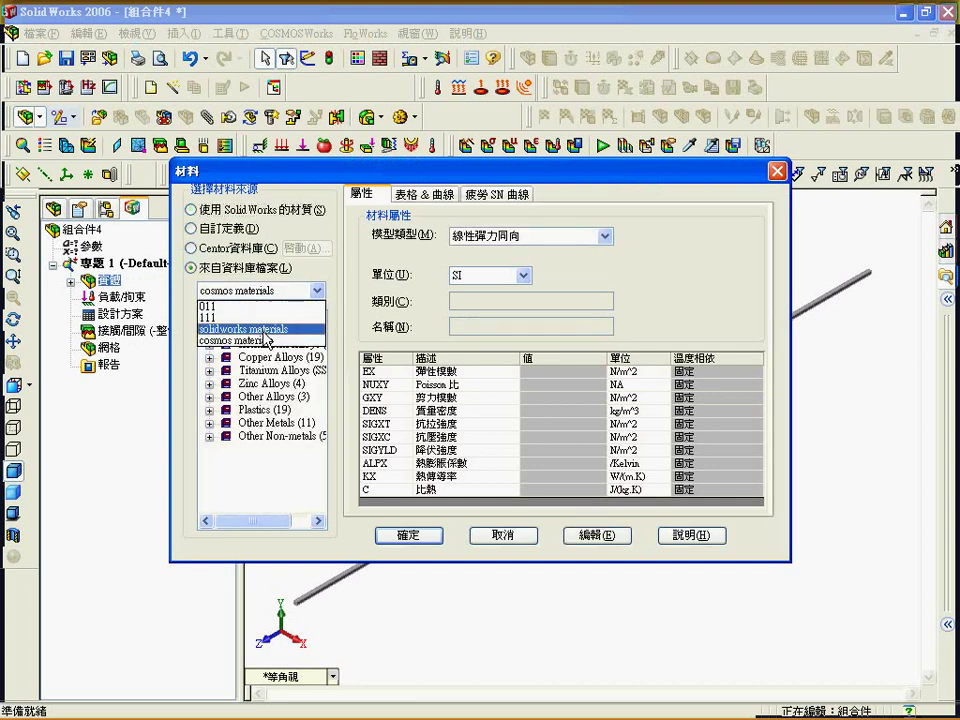
pyautogui.click(263, 331)
pyautogui.doubleClick(250, 319)
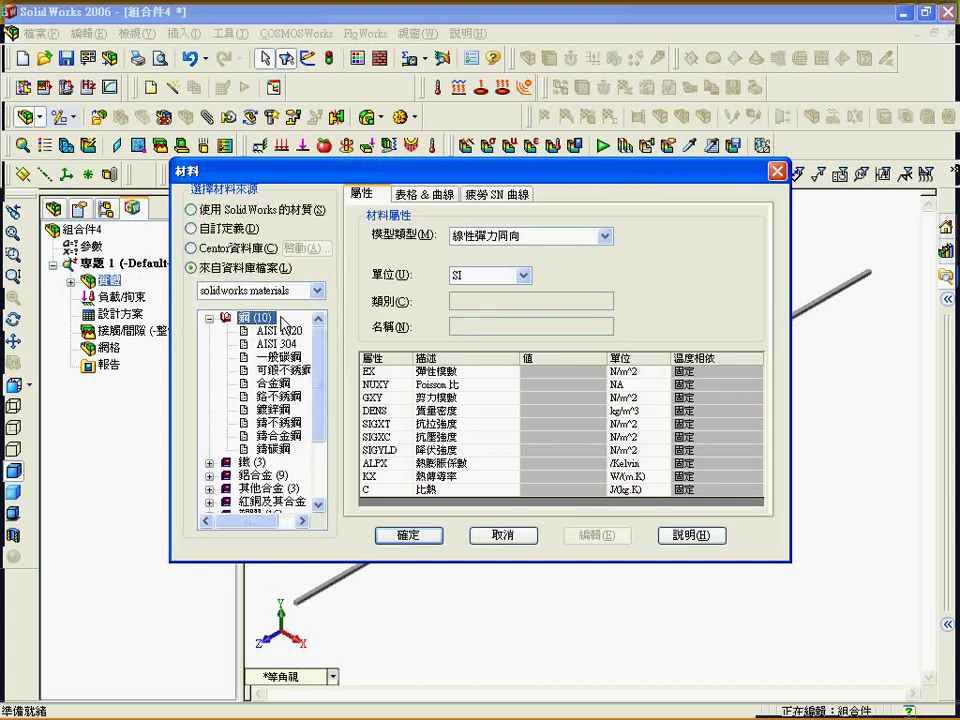
pyautogui.click(290, 331)
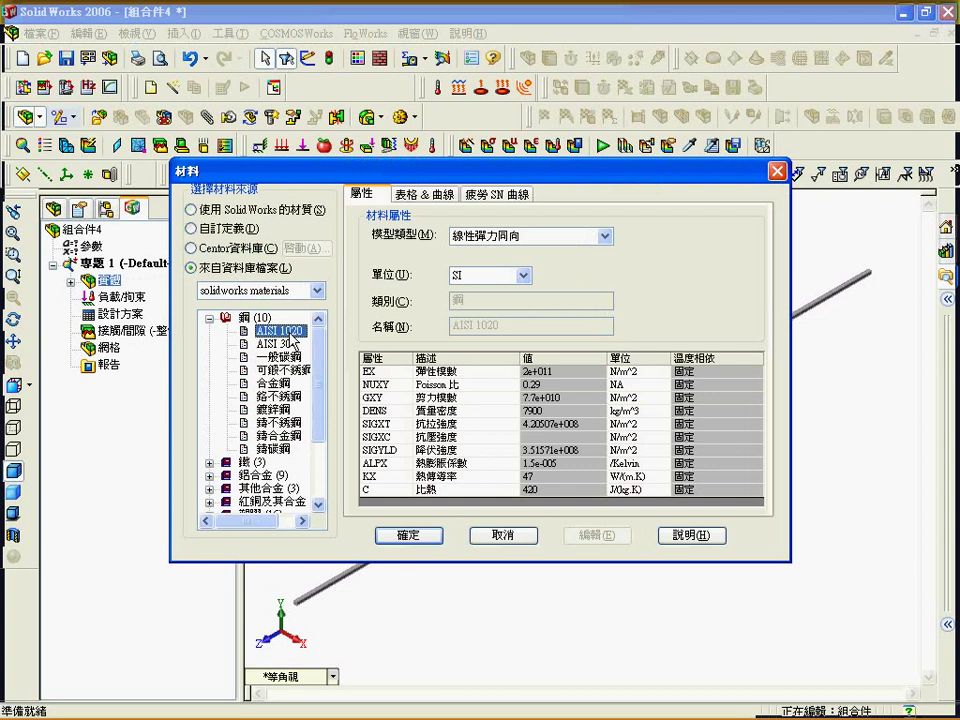
pyautogui.click(214, 229)
pyautogui.write('3')
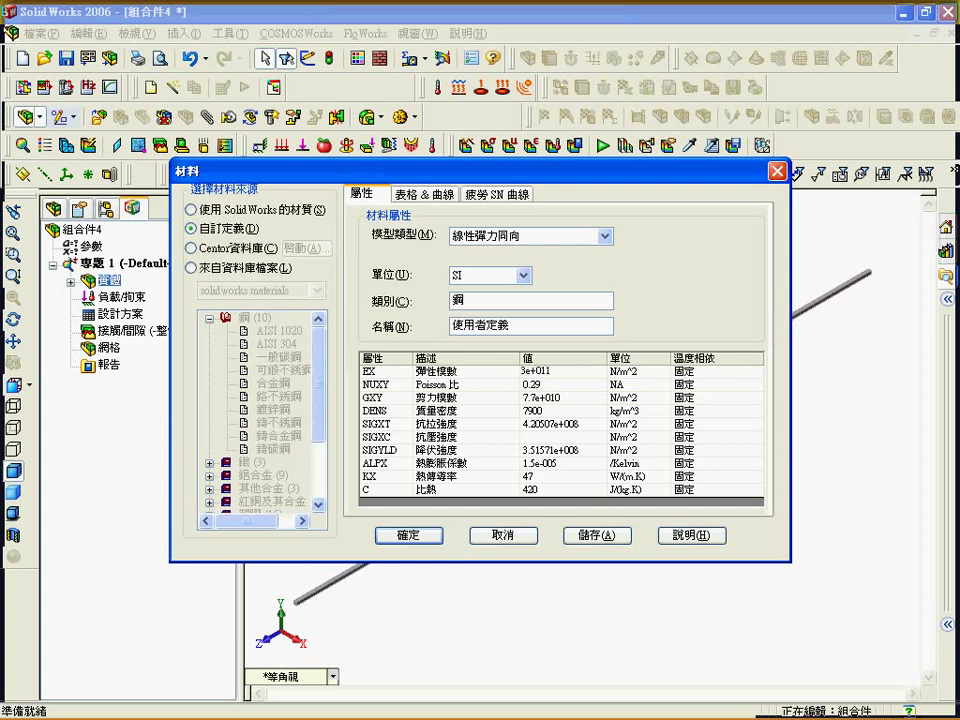
pyautogui.click(555, 385)
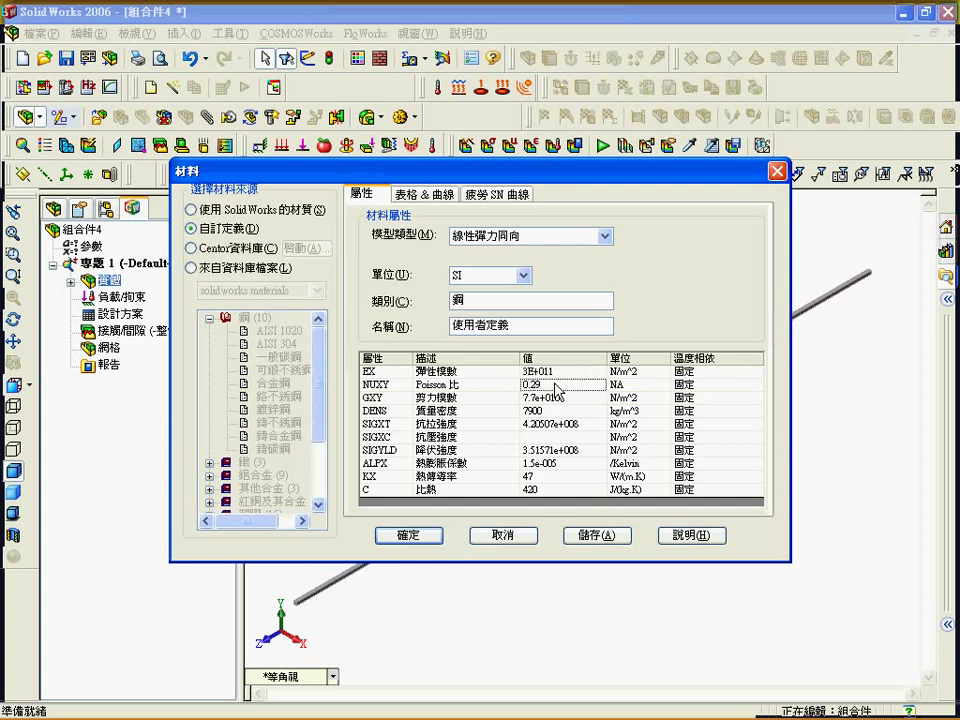
pyautogui.click(555, 384)
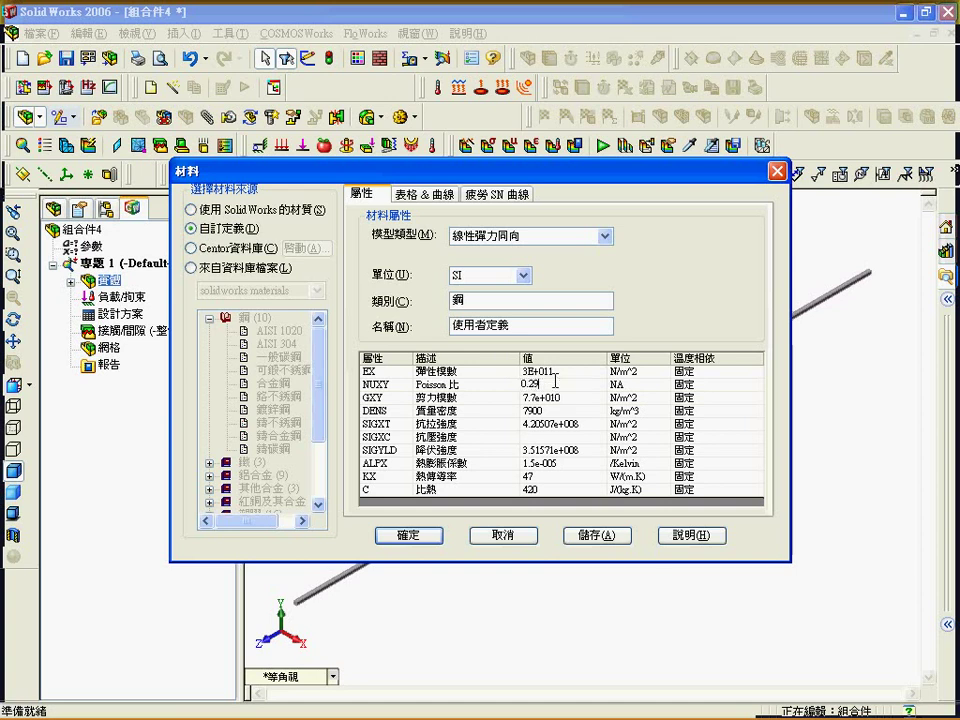
pyautogui.write('3')
pyautogui.click(403, 538)
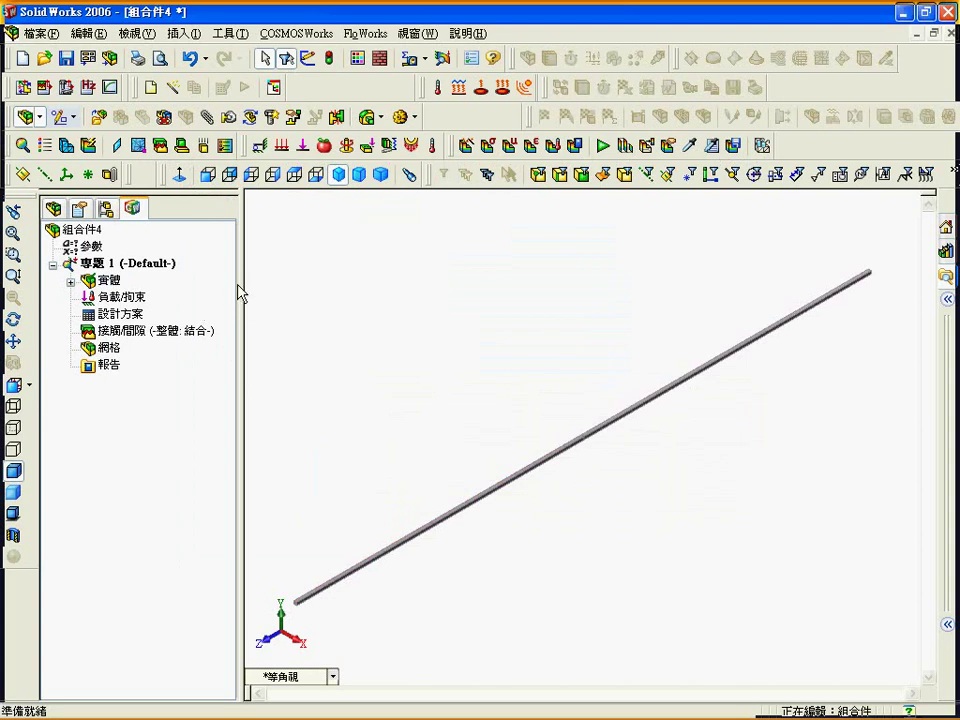
# Step: Fix the beam's lower-left end face with restraint 拘束-1
pyautogui.click(13, 254)
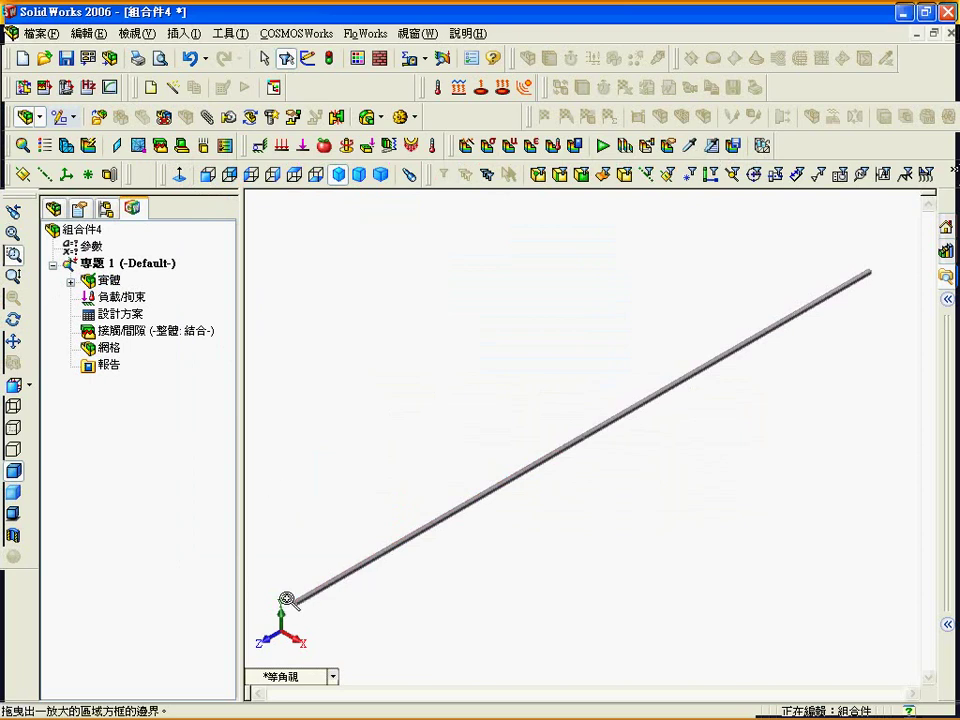
pyautogui.moveTo(266, 576); pyautogui.dragTo(326, 636)
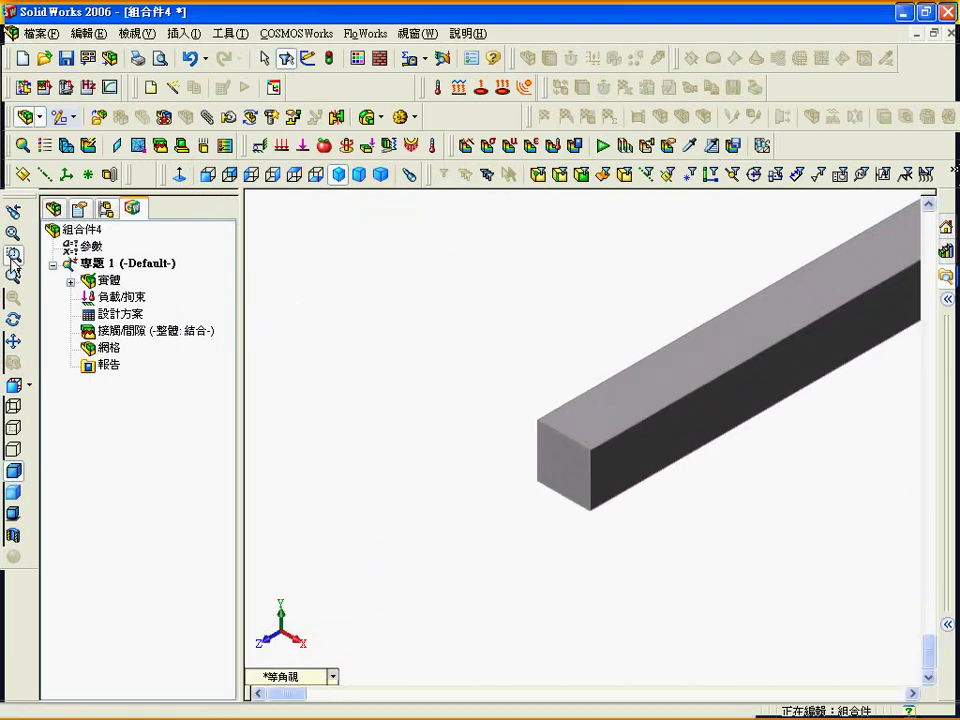
pyautogui.click(259, 146)
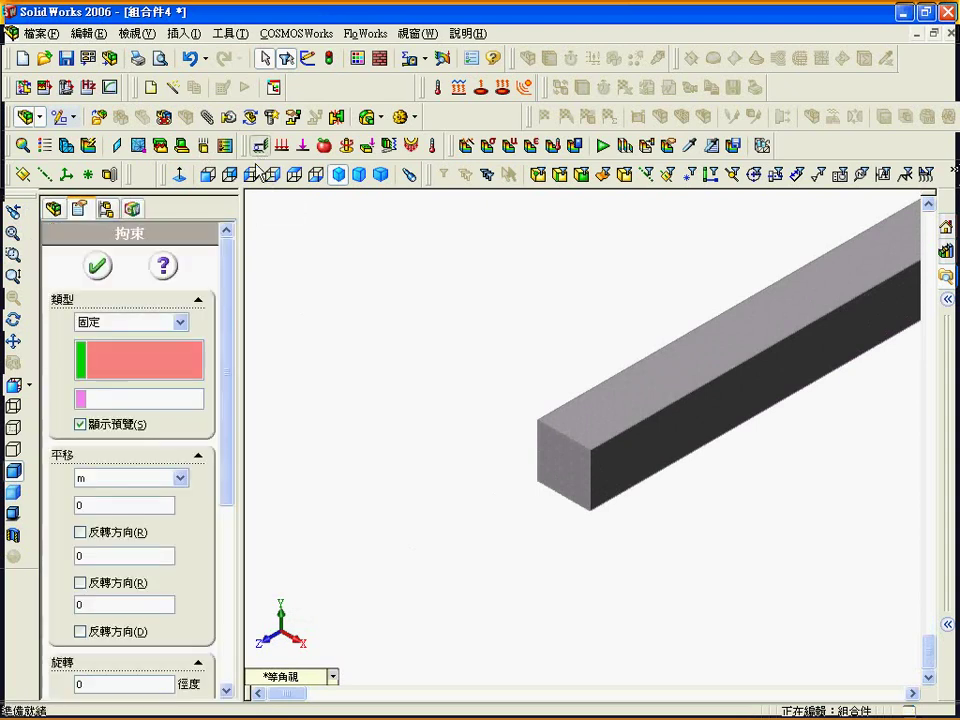
pyautogui.click(573, 480)
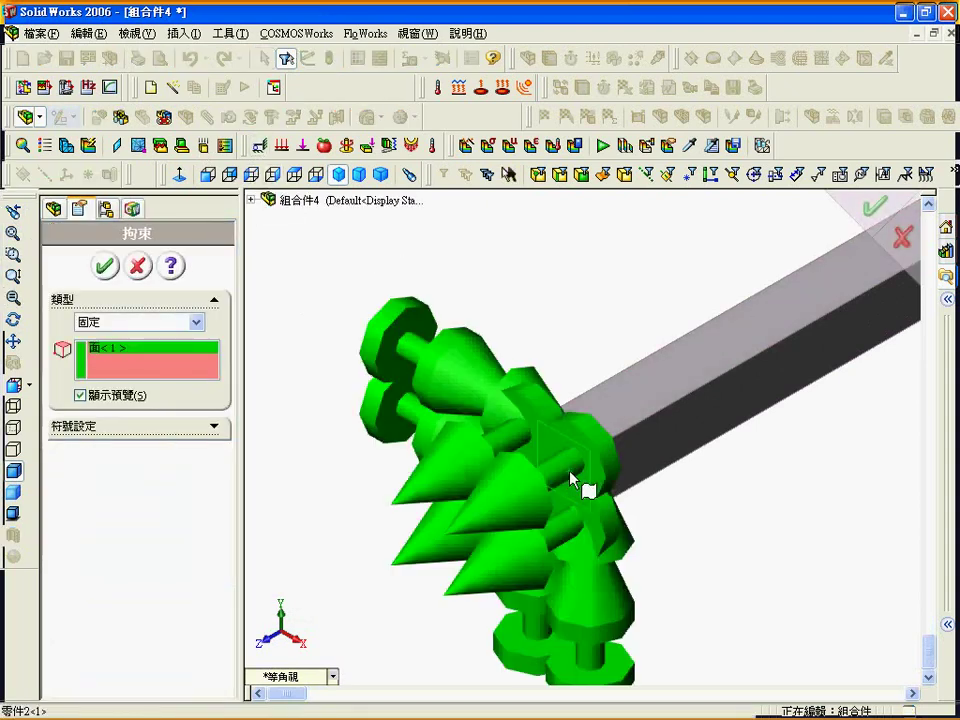
pyautogui.click(106, 266)
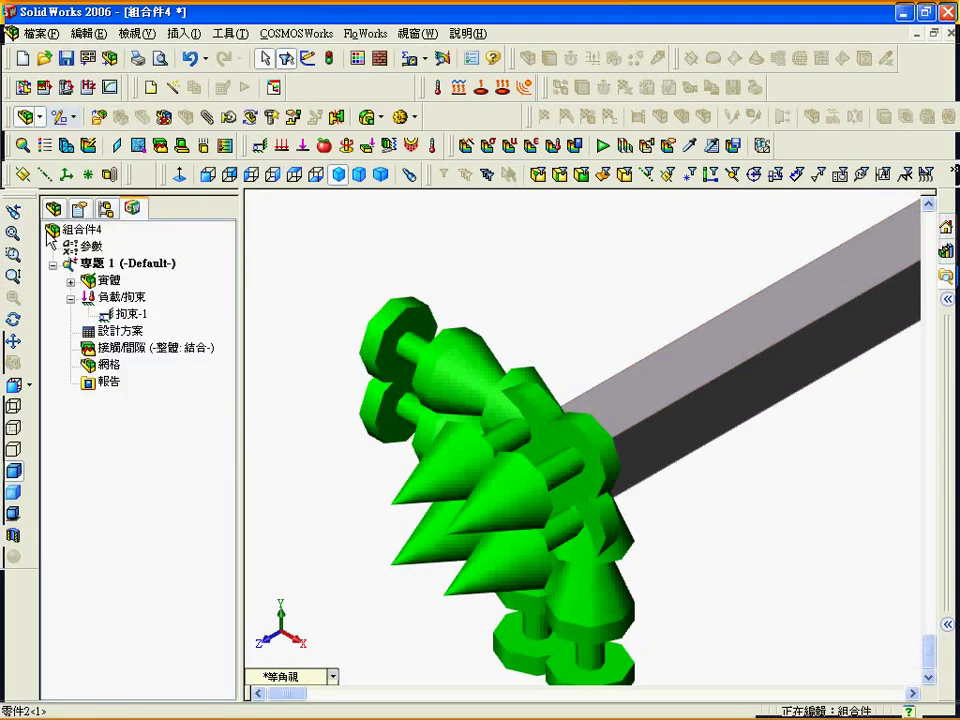
pyautogui.click(13, 232)
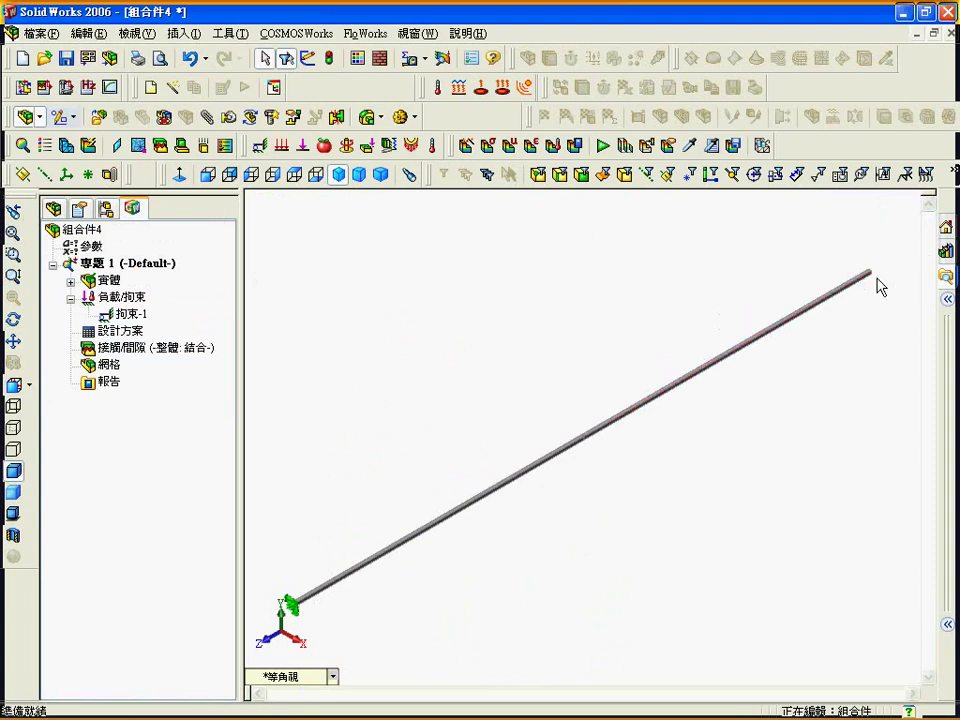
# Step: Rotate the beam and zoom in close on its free end face
pyautogui.moveTo(936, 279)
pyautogui.mouseDown(button='middle')
pyautogui.moveTo(876, 268)
pyautogui.moveTo(815, 302)
pyautogui.mouseUp(button='middle')
pyautogui.moveTo(815, 302)
pyautogui.mouseDown()
pyautogui.moveTo(733, 349)
pyautogui.moveTo(666, 414)
pyautogui.moveTo(682, 446)
pyautogui.mouseUp()
pyautogui.press('Escape')
pyautogui.press('f')
pyautogui.moveTo(457, 603)
pyautogui.mouseDown(button='middle')
pyautogui.moveTo(429, 581)
pyautogui.moveTo(435, 604)
pyautogui.moveTo(402, 601)
pyautogui.moveTo(456, 593)
pyautogui.moveTo(469, 613)
pyautogui.moveTo(438, 621)
pyautogui.moveTo(418, 583)
pyautogui.moveTo(416, 634)
pyautogui.moveTo(482, 606)
pyautogui.moveTo(526, 608)
pyautogui.moveTo(497, 566)
pyautogui.moveTo(465, 581)
pyautogui.moveTo(491, 621)
pyautogui.moveTo(471, 597)
pyautogui.moveTo(452, 611)
pyautogui.moveTo(459, 641)
pyautogui.moveTo(435, 626)
pyautogui.moveTo(465, 611)
pyautogui.moveTo(456, 576)
pyautogui.moveTo(456, 608)
pyautogui.moveTo(505, 537)
pyautogui.mouseUp(button='middle')
pyautogui.scroll(-1, 505, 537)
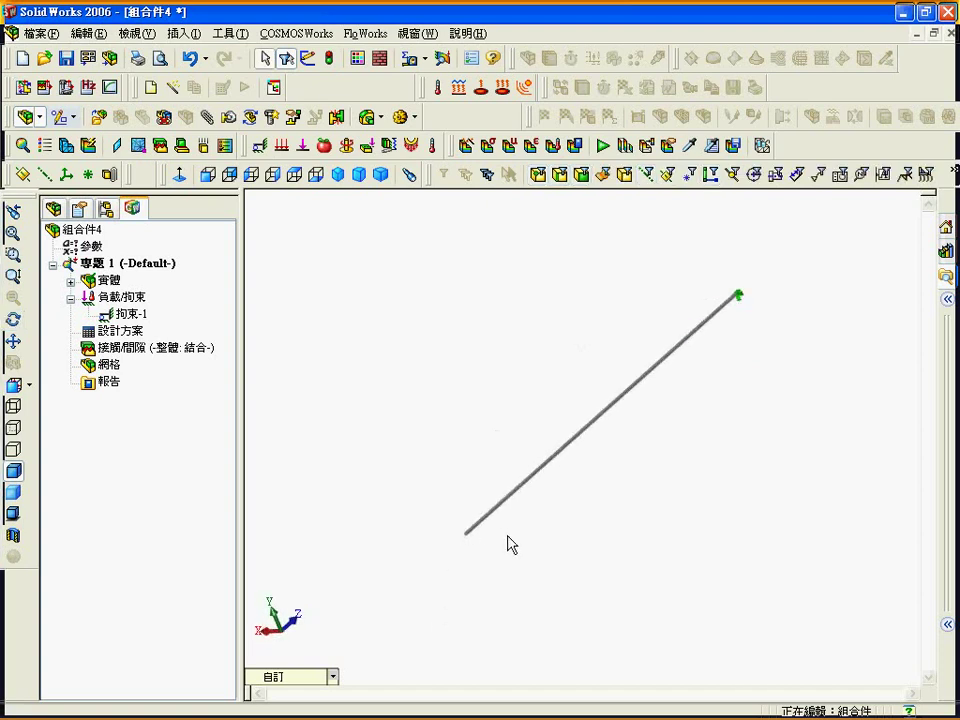
pyautogui.scroll(-2, 507, 544)
pyautogui.scroll(-1, 484, 548)
pyautogui.scroll(-2, 467, 497)
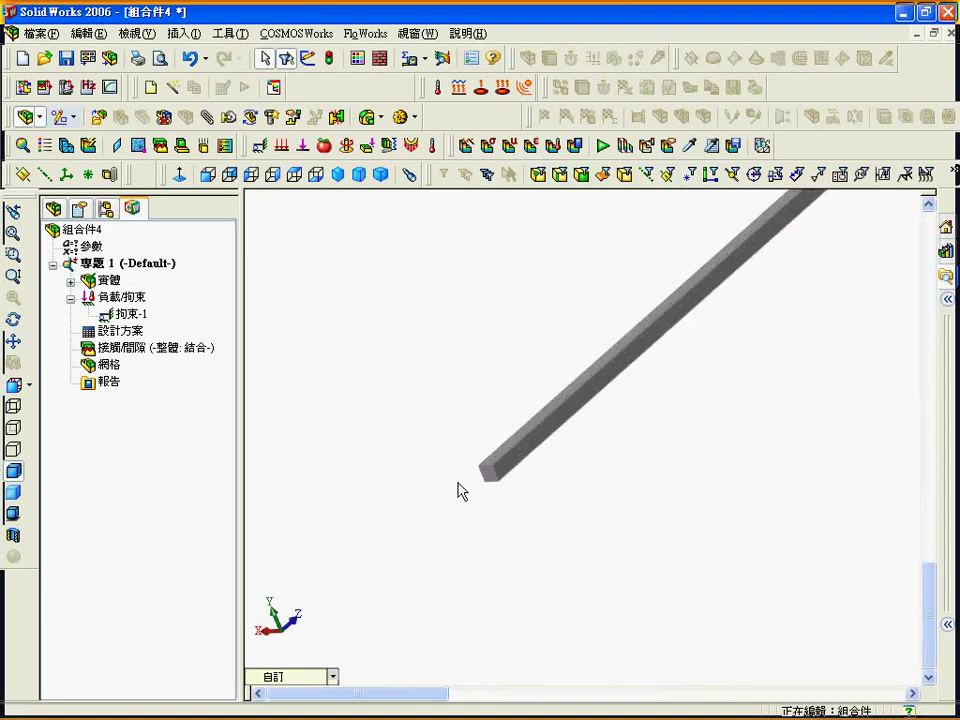
pyautogui.scroll(-1, 545, 498)
pyautogui.scroll(-1, 550, 497)
pyautogui.scroll(-1, 543, 502)
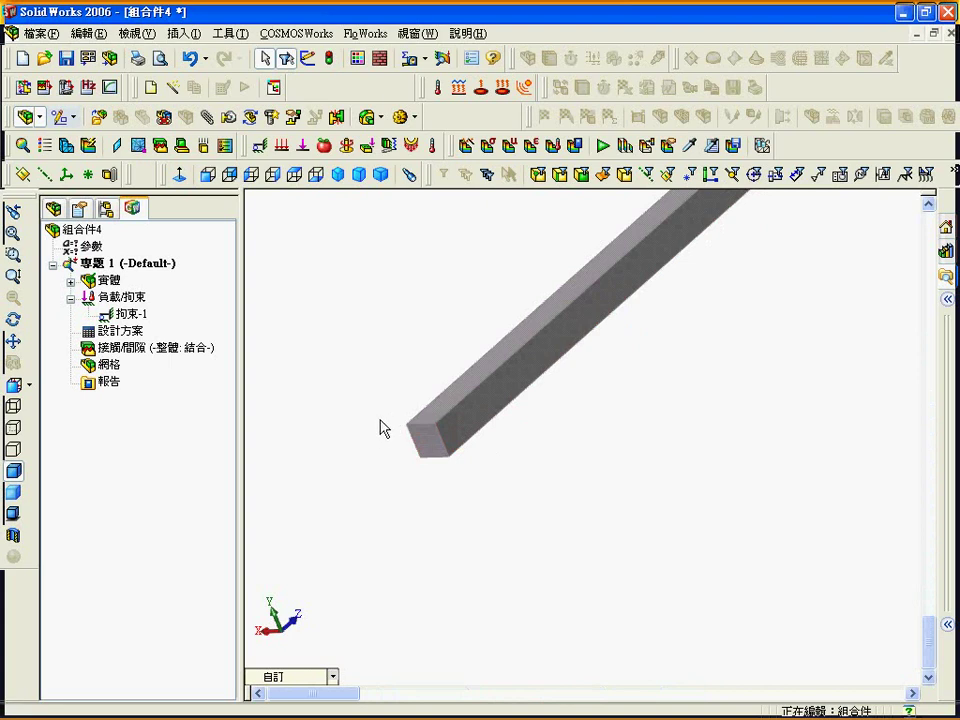
pyautogui.scroll(-1, 383, 440)
# Step: Apply a force to the beam's free end face, referenced to the Front Plane
pyautogui.click(440, 446)
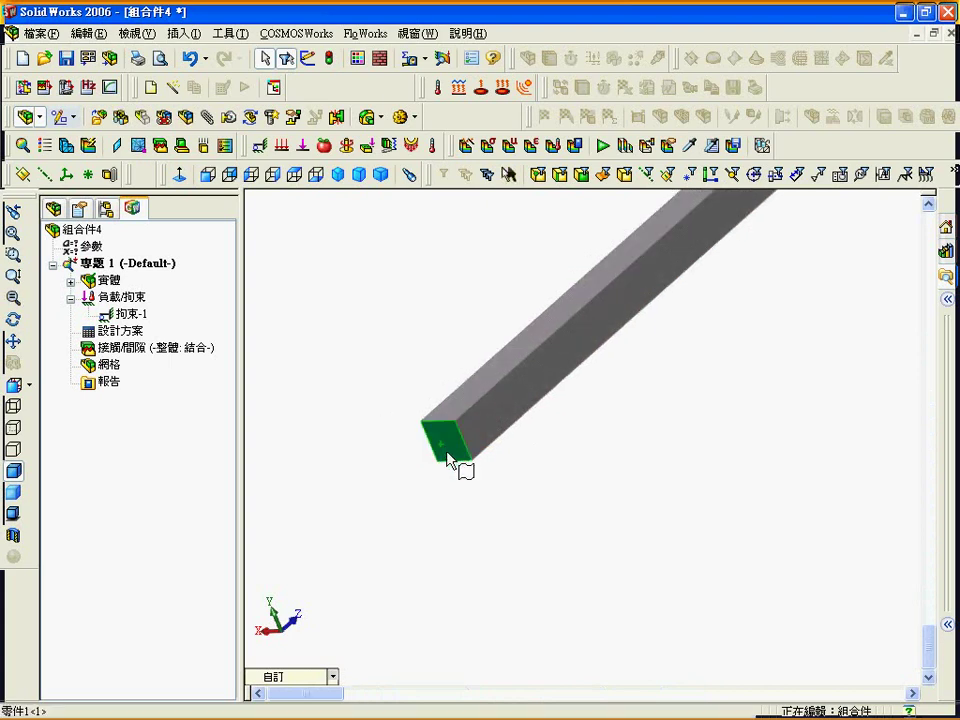
pyautogui.click(301, 145)
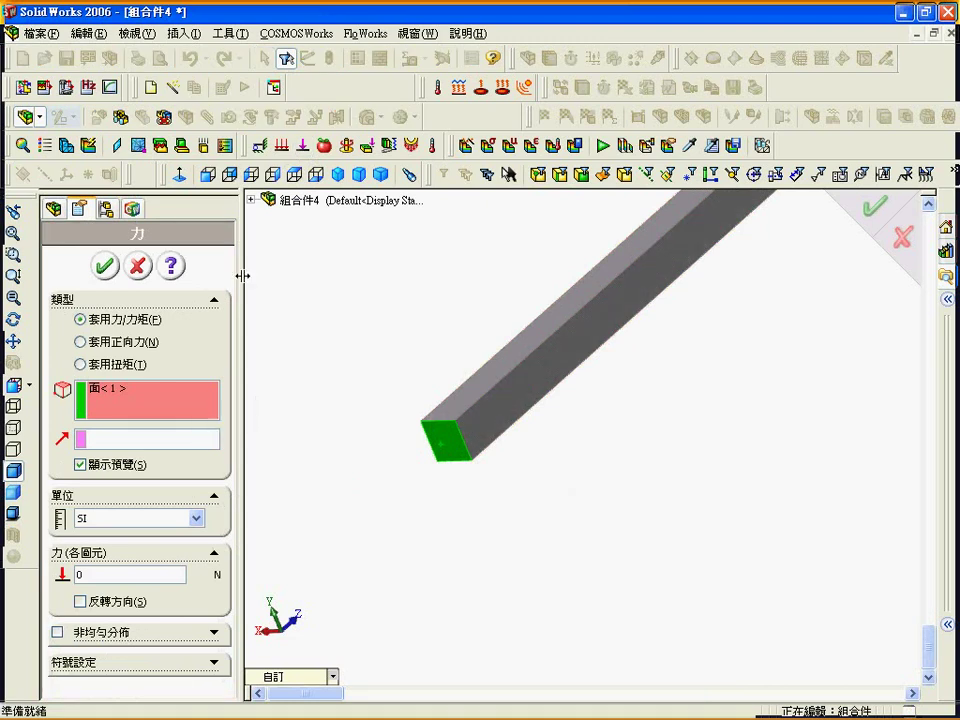
pyautogui.click(251, 200)
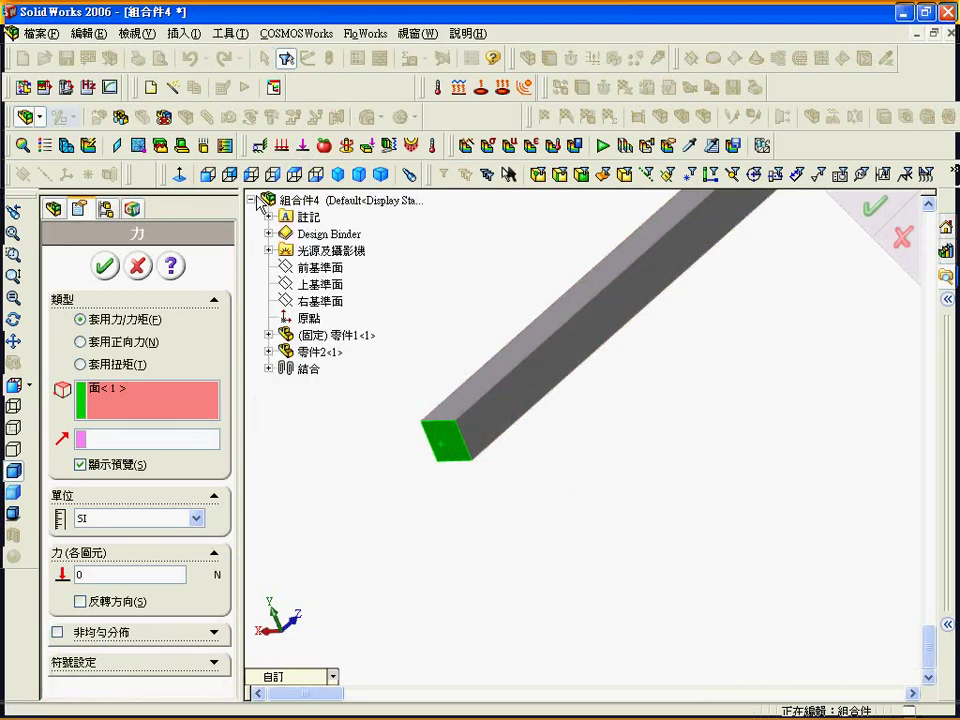
pyautogui.click(192, 440)
pyautogui.click(322, 270)
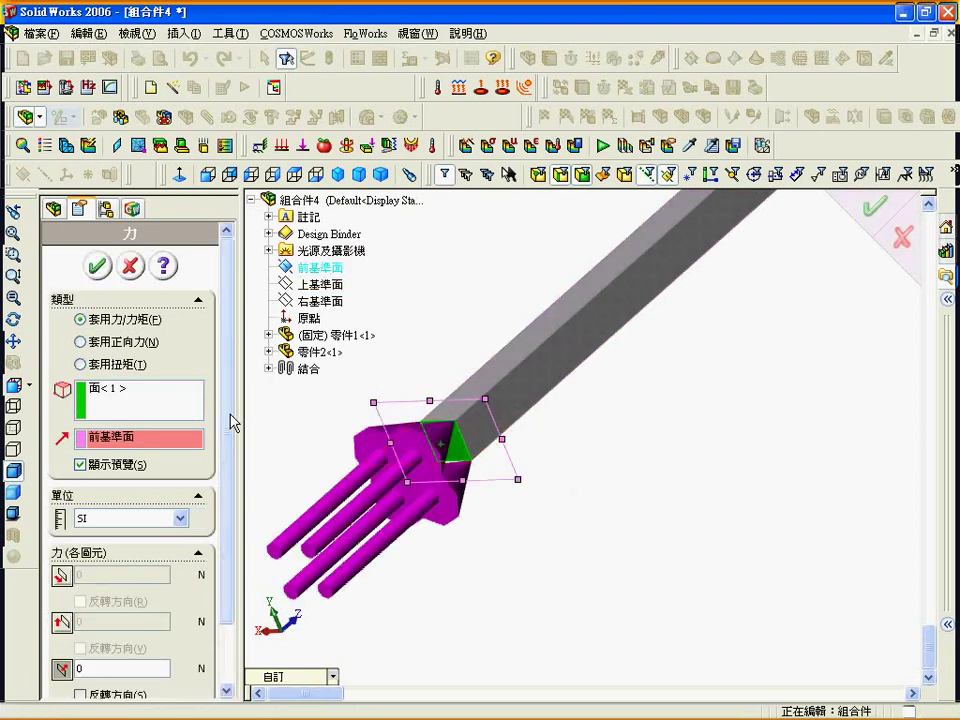
# Step: Set the force to 100 N along the second component only, reversed
pyautogui.scroll(-2, 229, 422)
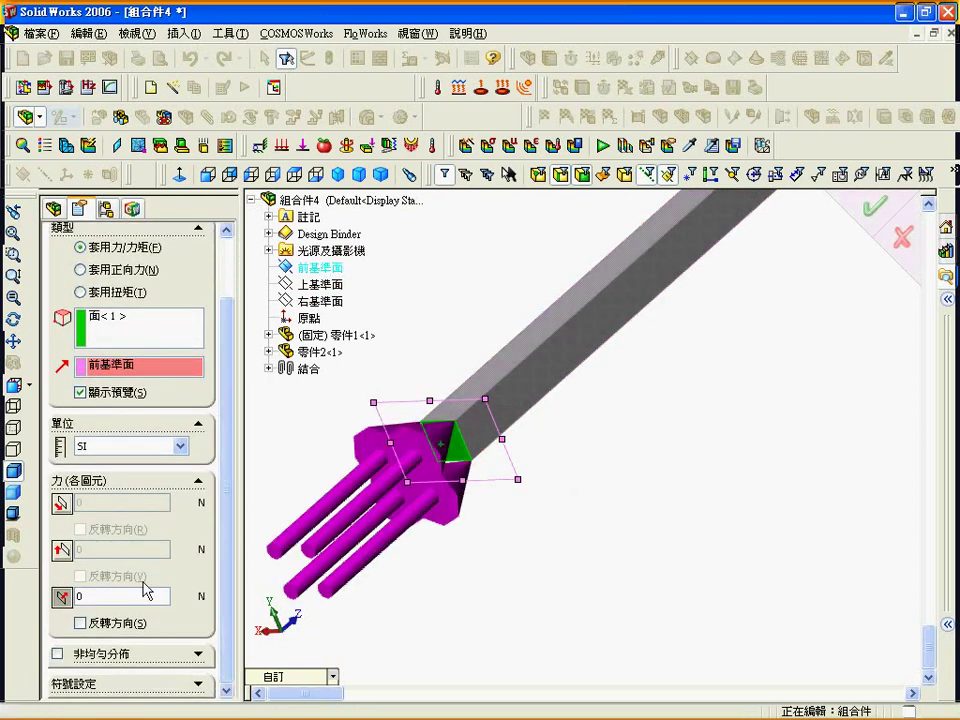
pyautogui.click(63, 600)
pyautogui.click(62, 624)
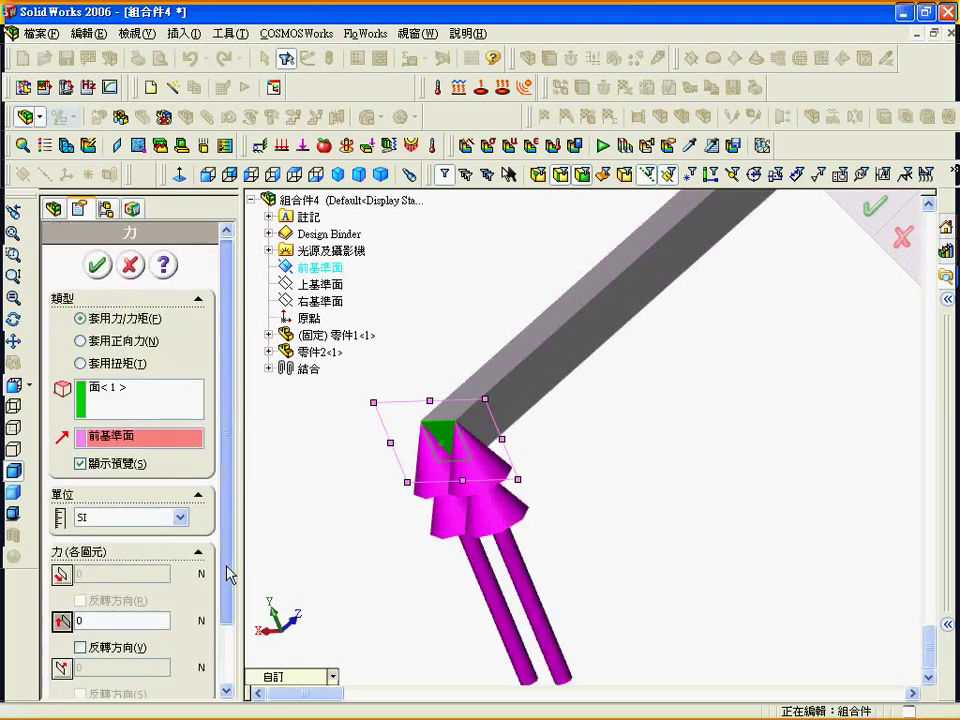
pyautogui.scroll(-2, 229, 574)
pyautogui.click(81, 576)
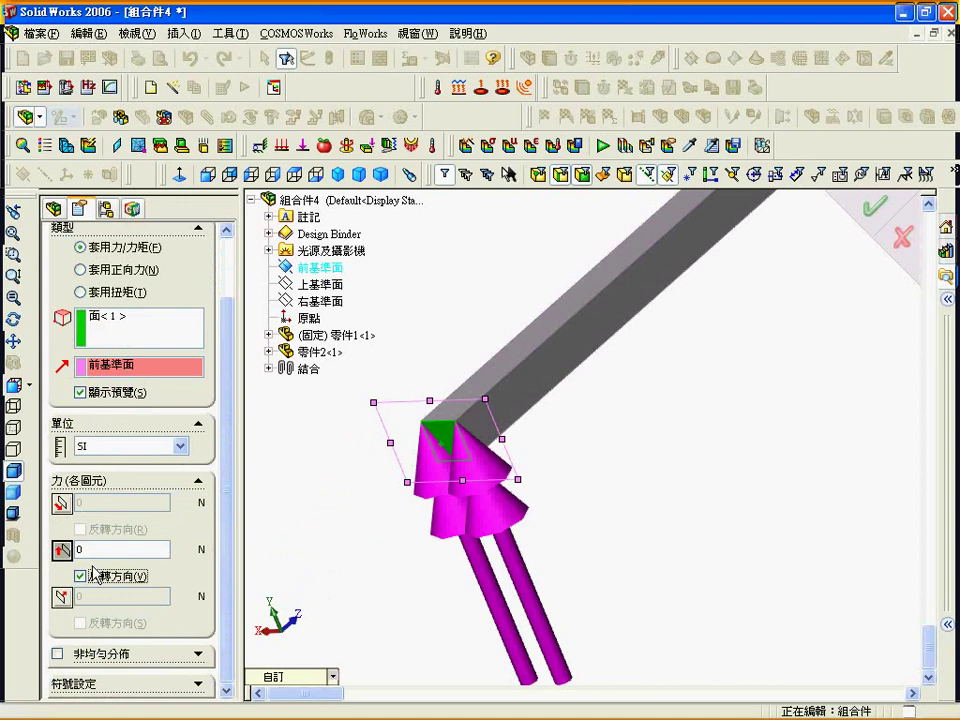
pyautogui.write('100')
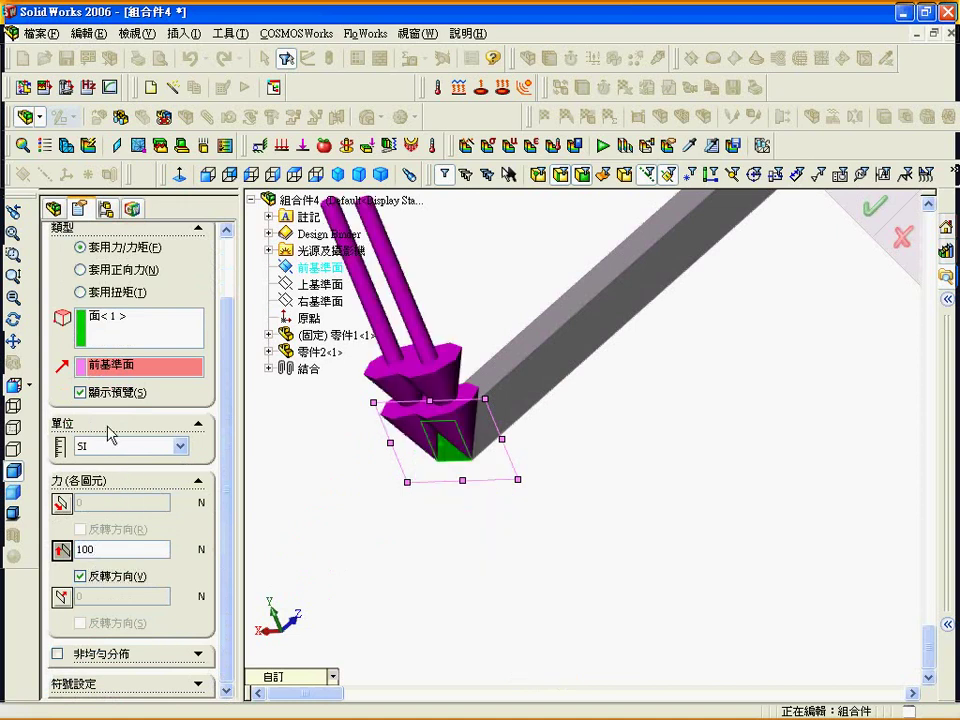
pyautogui.scroll(2, 226, 377)
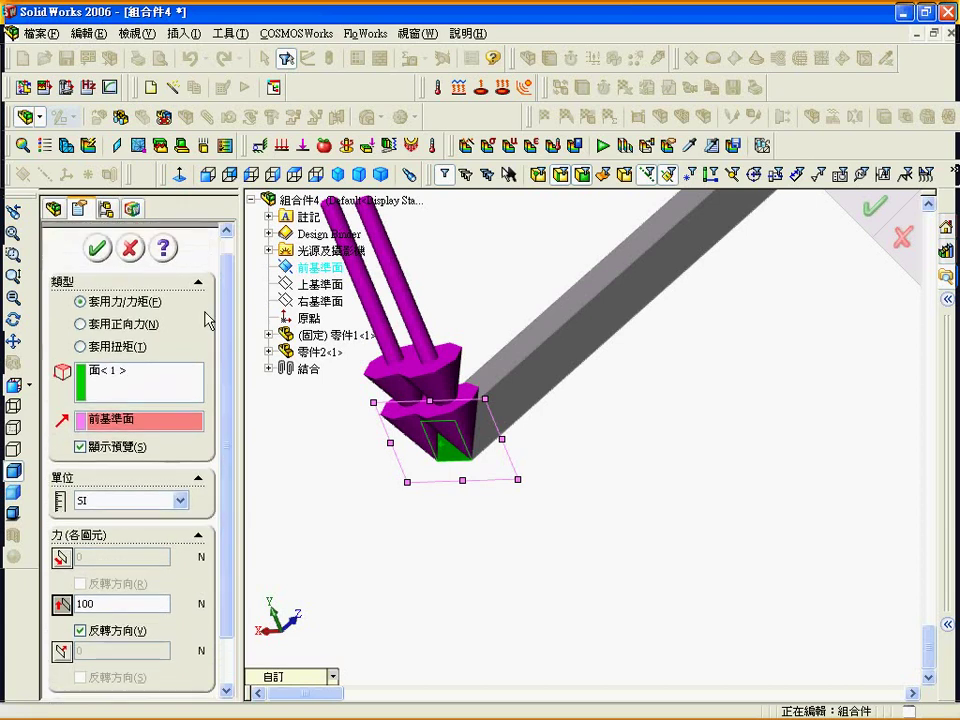
pyautogui.click(99, 251)
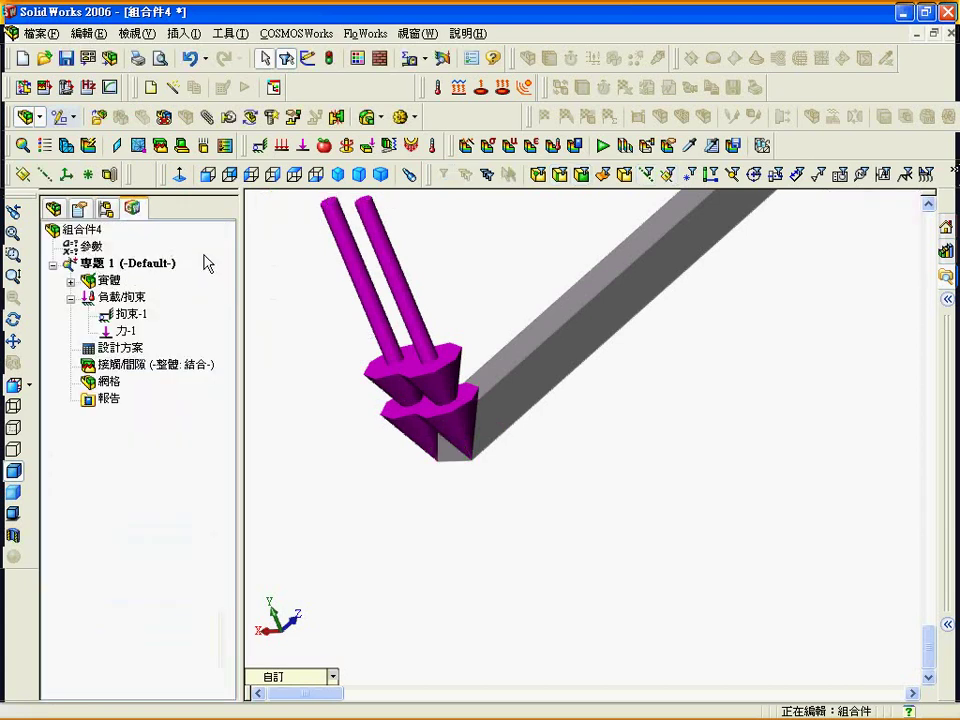
# Step: Return to the isometric view and zoom in on the beam to prepare a pressure load
pyautogui.click(339, 175)
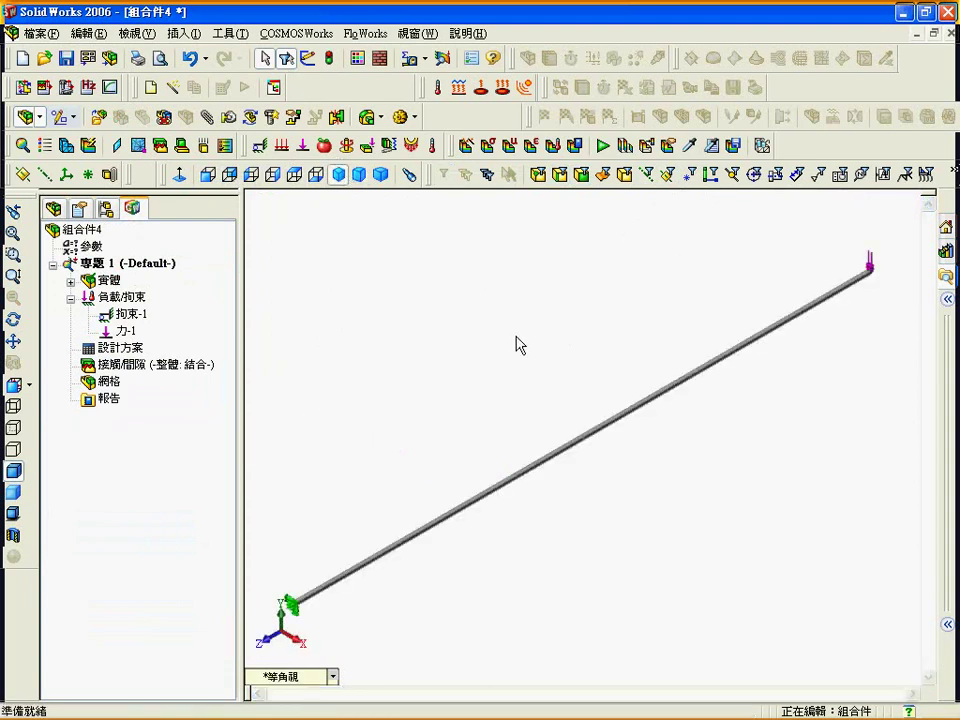
pyautogui.click(13, 254)
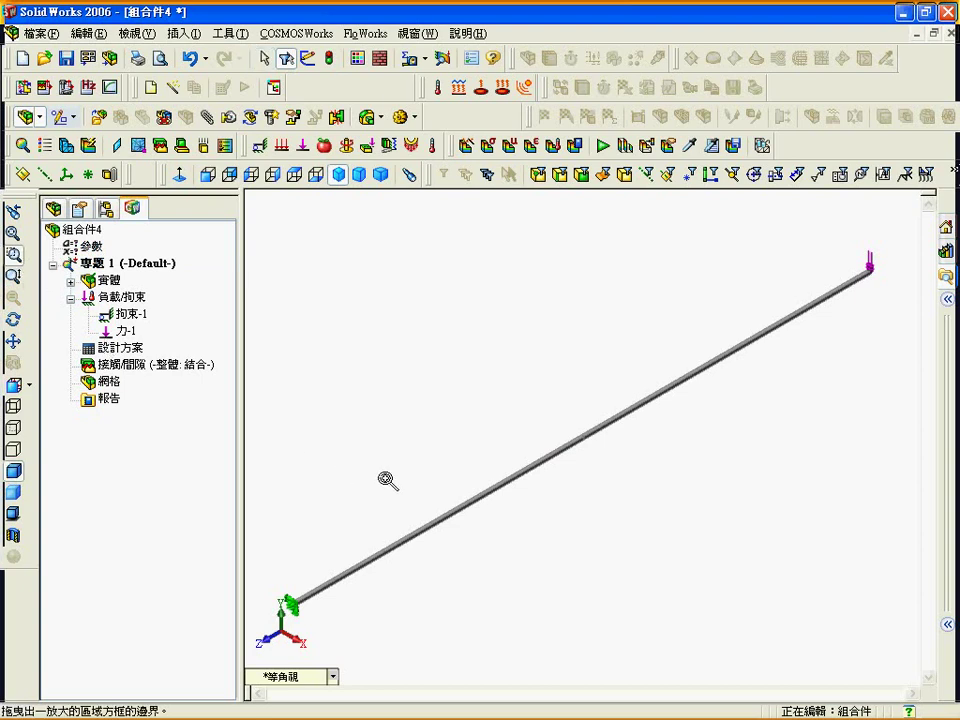
pyautogui.moveTo(330, 441); pyautogui.dragTo(551, 566)
pyautogui.moveTo(331, 402)
pyautogui.mouseDown()
pyautogui.moveTo(593, 592)
pyautogui.moveTo(583, 602)
pyautogui.mouseUp()
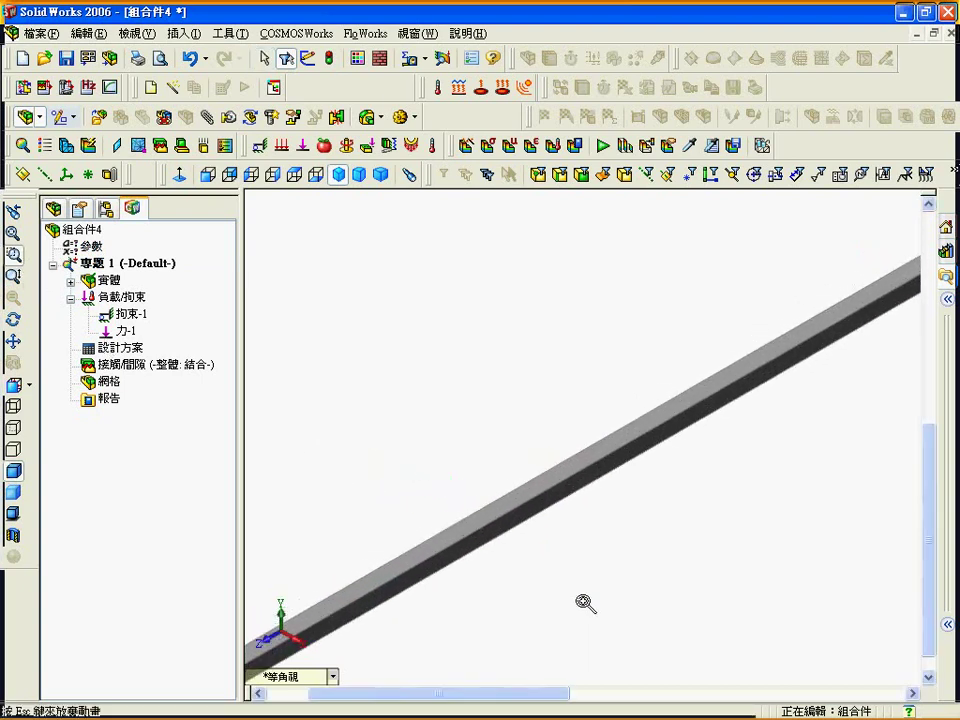
pyautogui.click(13, 254)
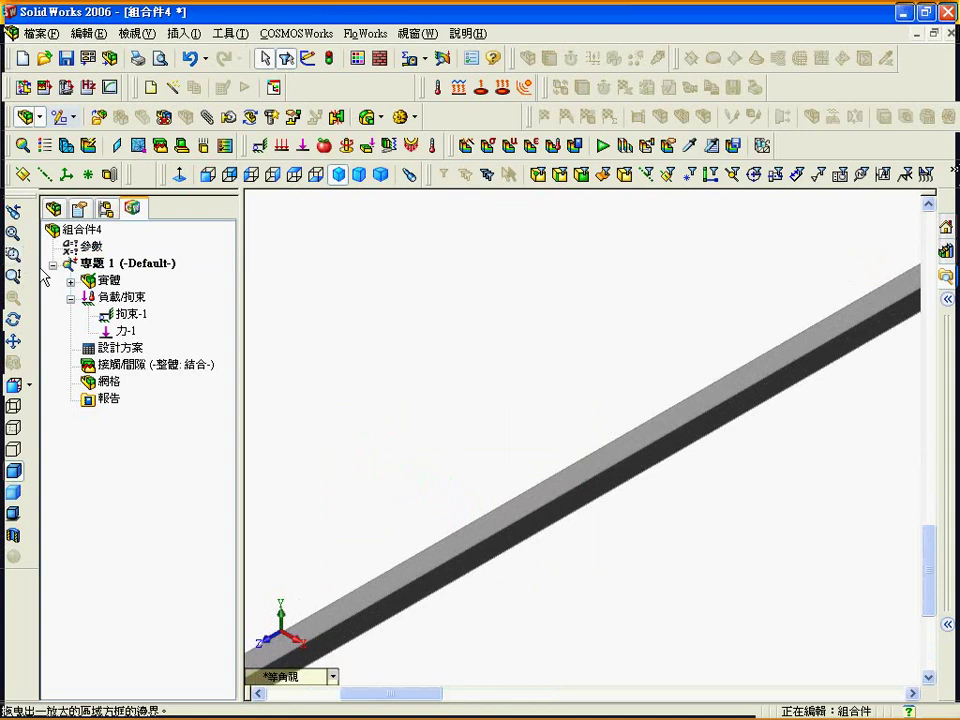
pyautogui.click(283, 150)
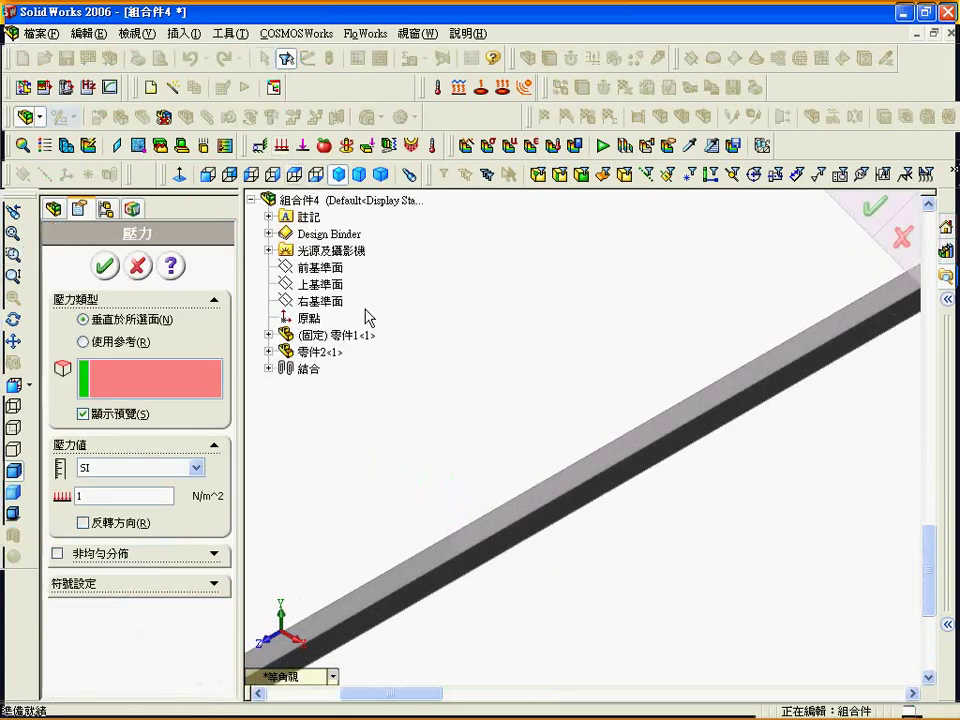
# Step: Apply a 2000 N/m^2 pressure normal to the beam's top face
pyautogui.click(499, 521)
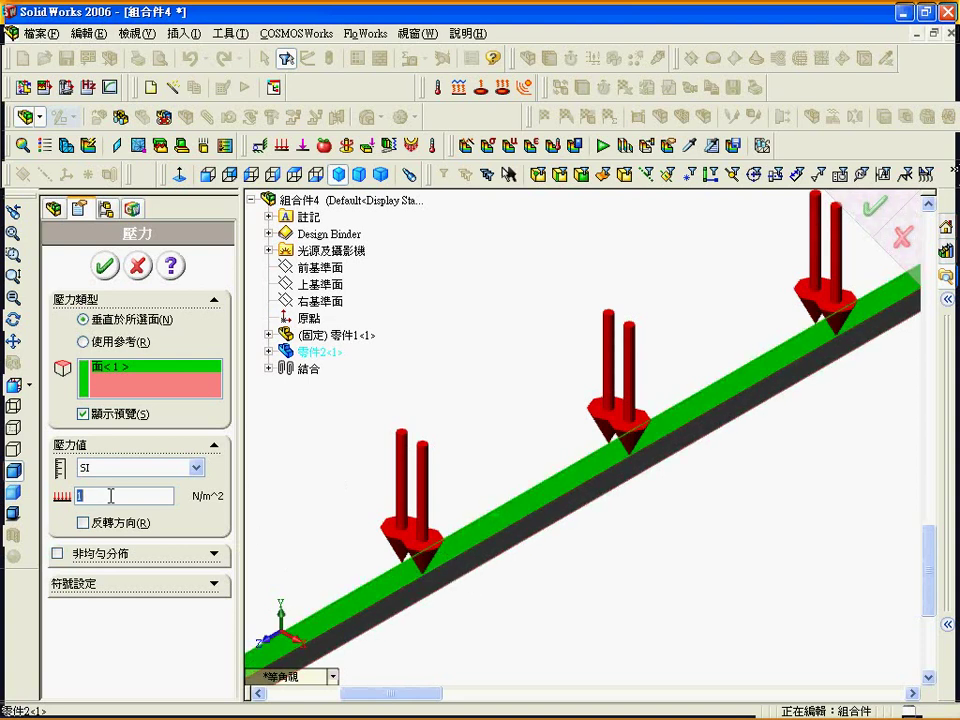
pyautogui.write('2000')
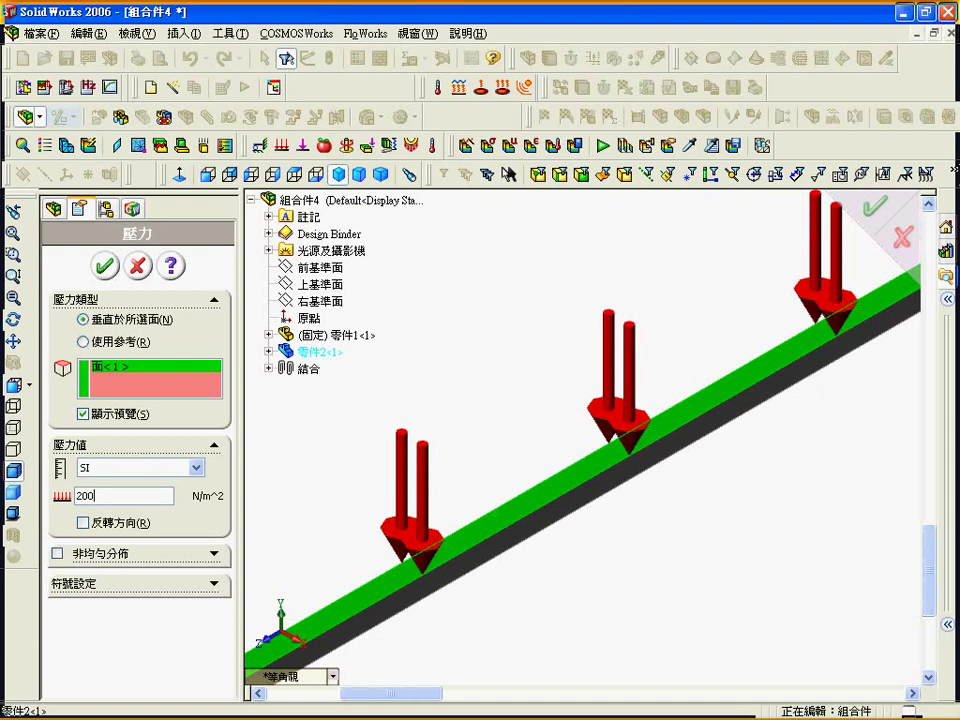
pyautogui.click(112, 269)
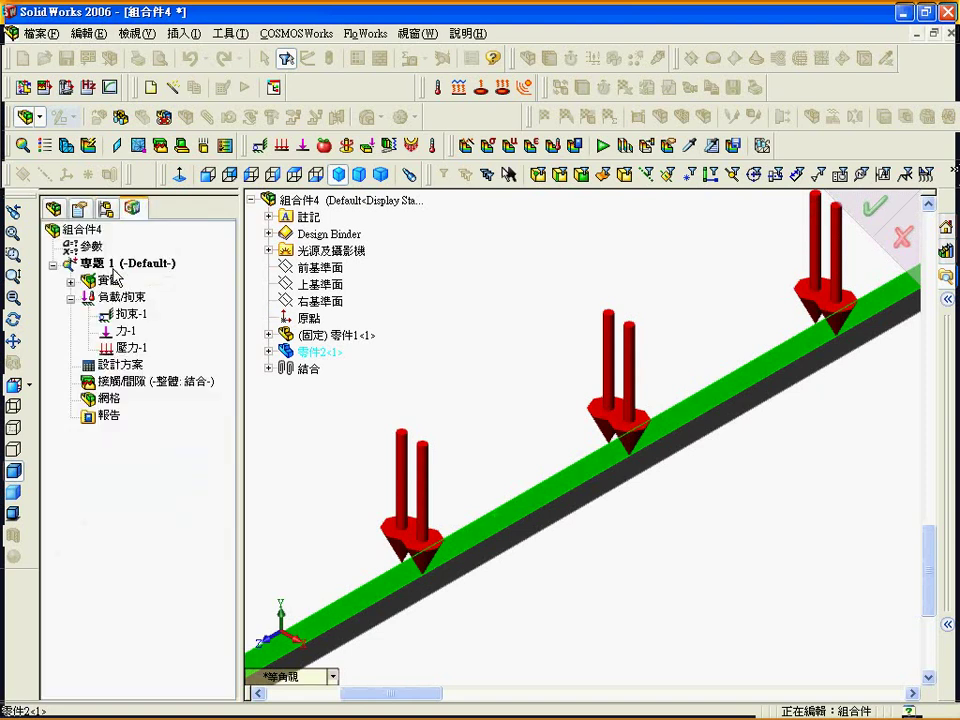
# Step: Mesh the whole beam at a 29.243773 mm element size and run the analysis automatically
pyautogui.click(13, 232)
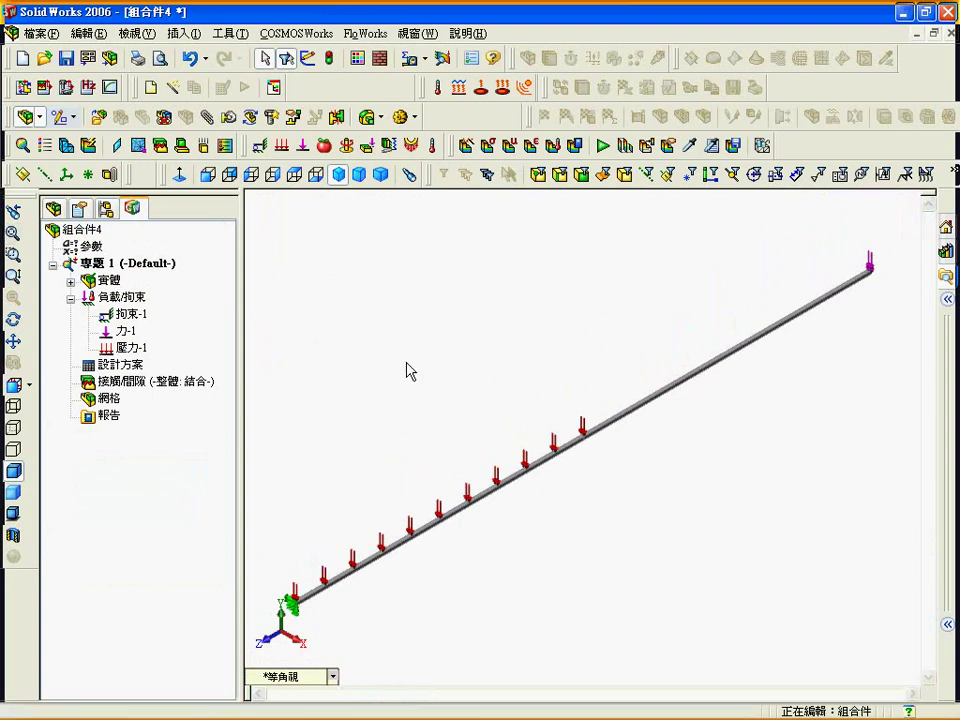
pyautogui.click(66, 145)
pyautogui.click(84, 475)
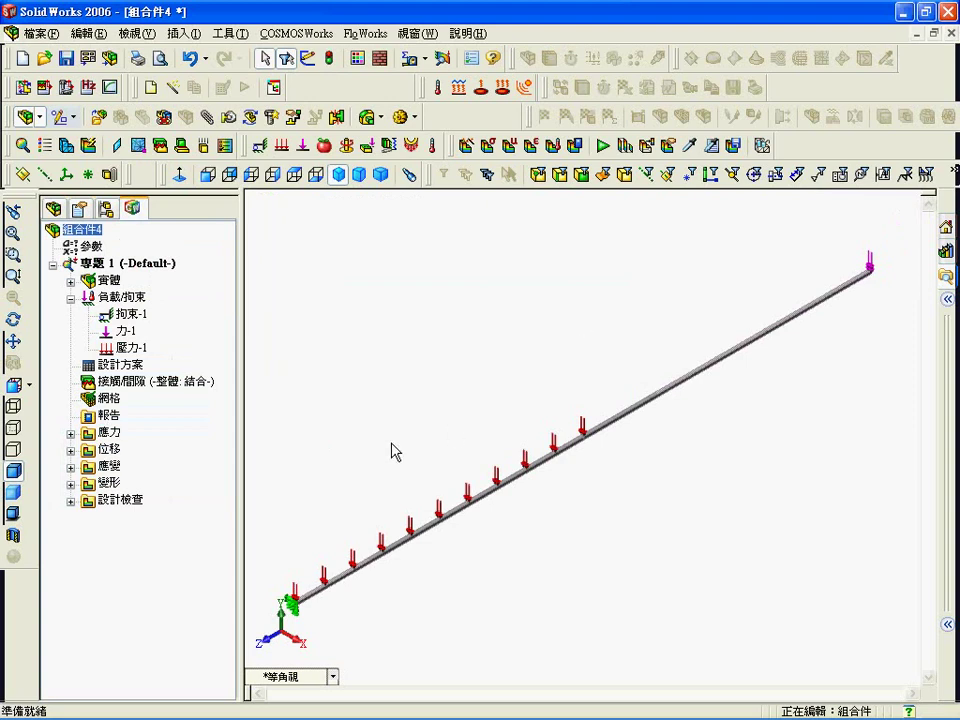
pyautogui.click(71, 450)
pyautogui.rightClick(135, 468)
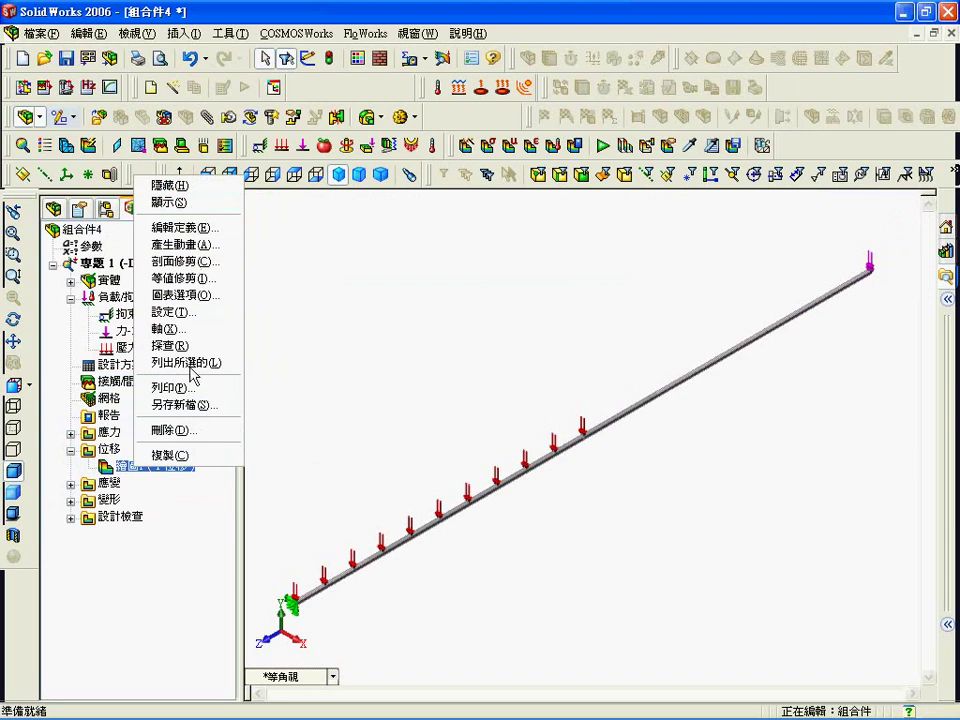
pyautogui.doubleClick(180, 463)
pyautogui.rightClick(178, 473)
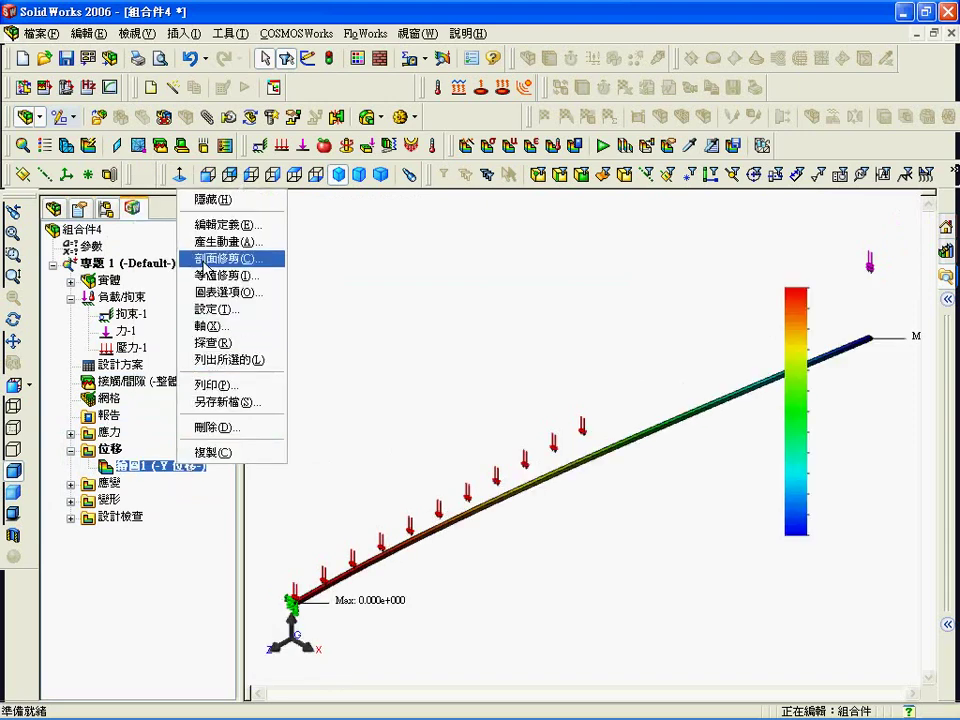
pyautogui.click(213, 226)
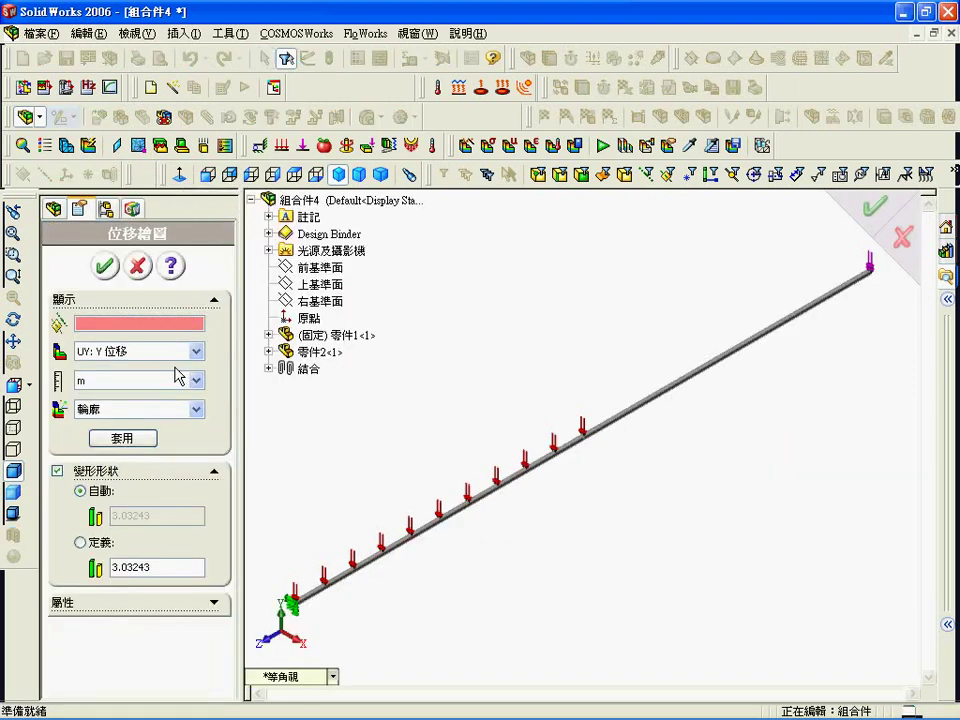
pyautogui.click(155, 351)
pyautogui.click(148, 380)
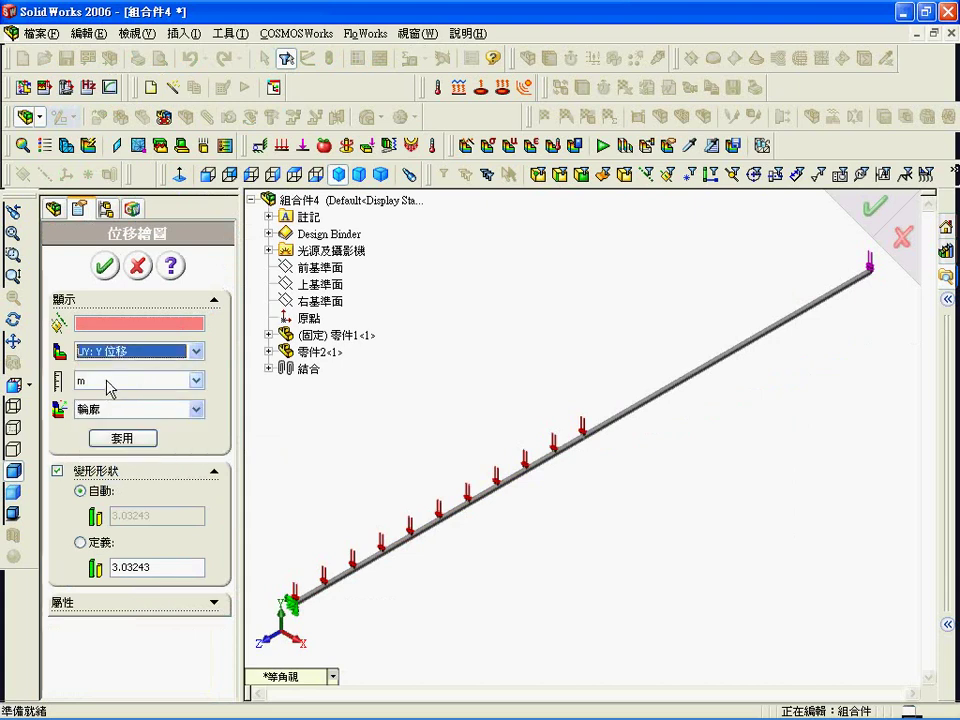
pyautogui.click(105, 268)
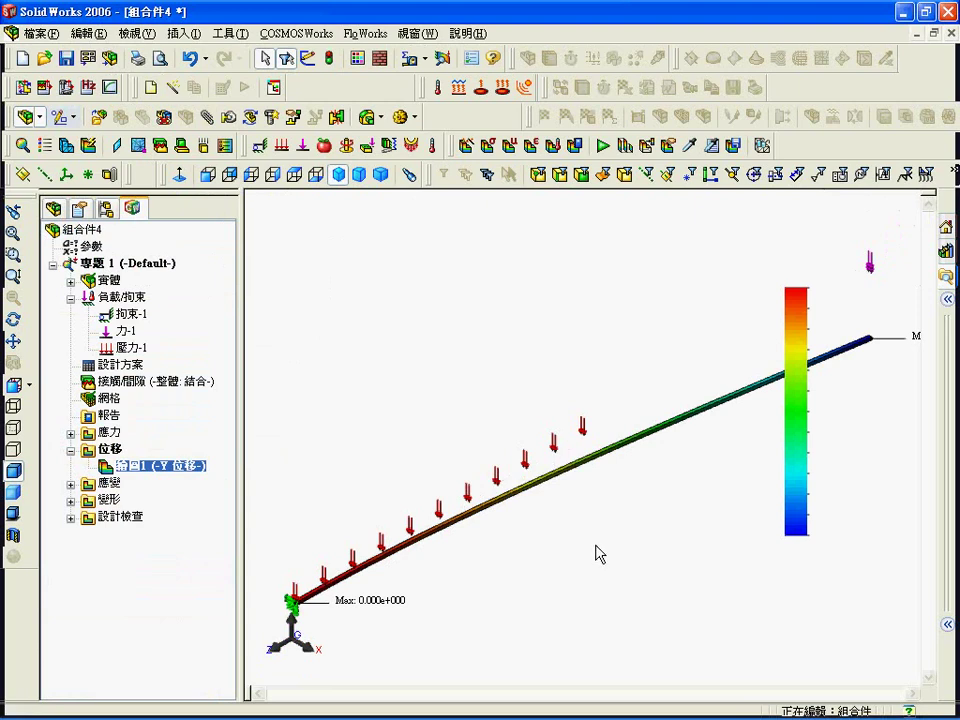
pyautogui.press('Left')
pyautogui.press('Left')
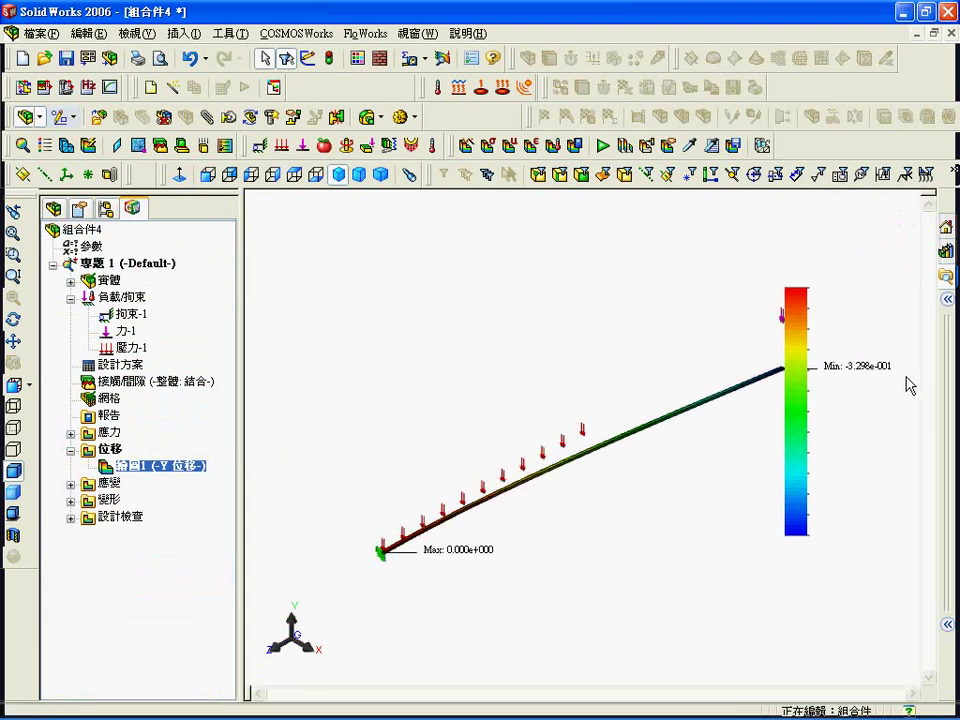
pyautogui.press('Right')
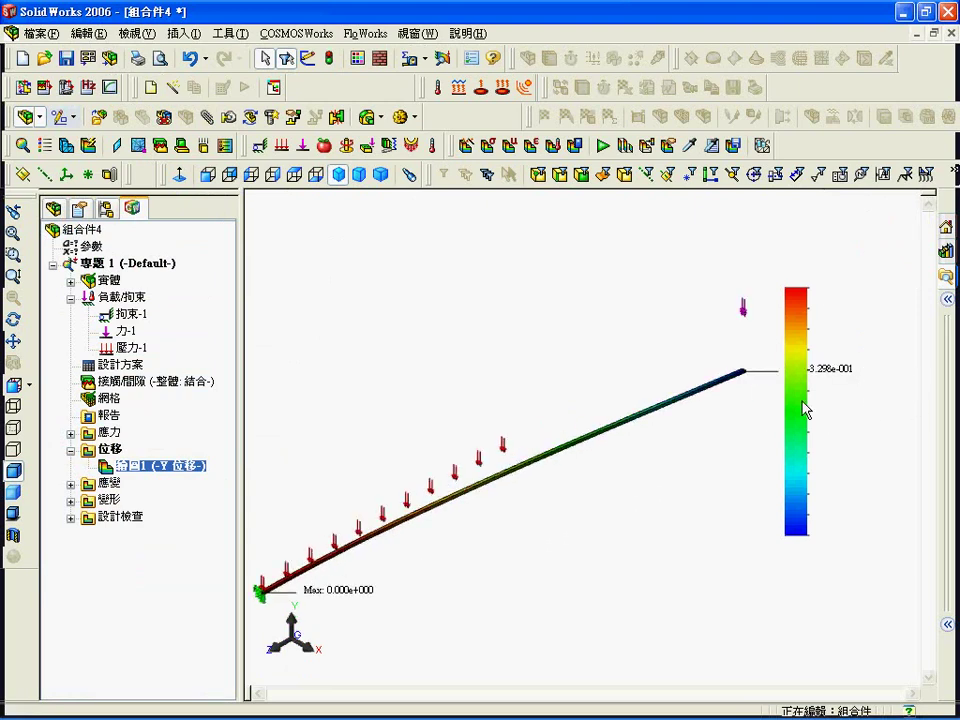
pyautogui.press('Left')
pyautogui.press('Left')
pyautogui.press('Right')
pyautogui.press('Right')
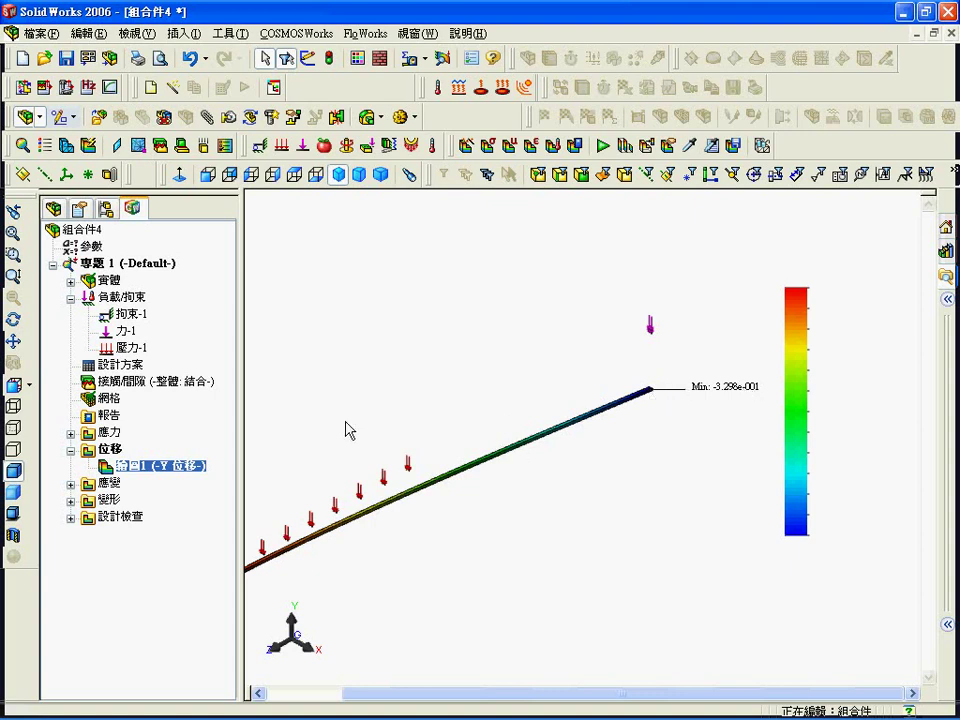
# Step: Open the list-selected results for the displacement plot and orient the view onto the beam's tip
pyautogui.rightClick(181, 477)
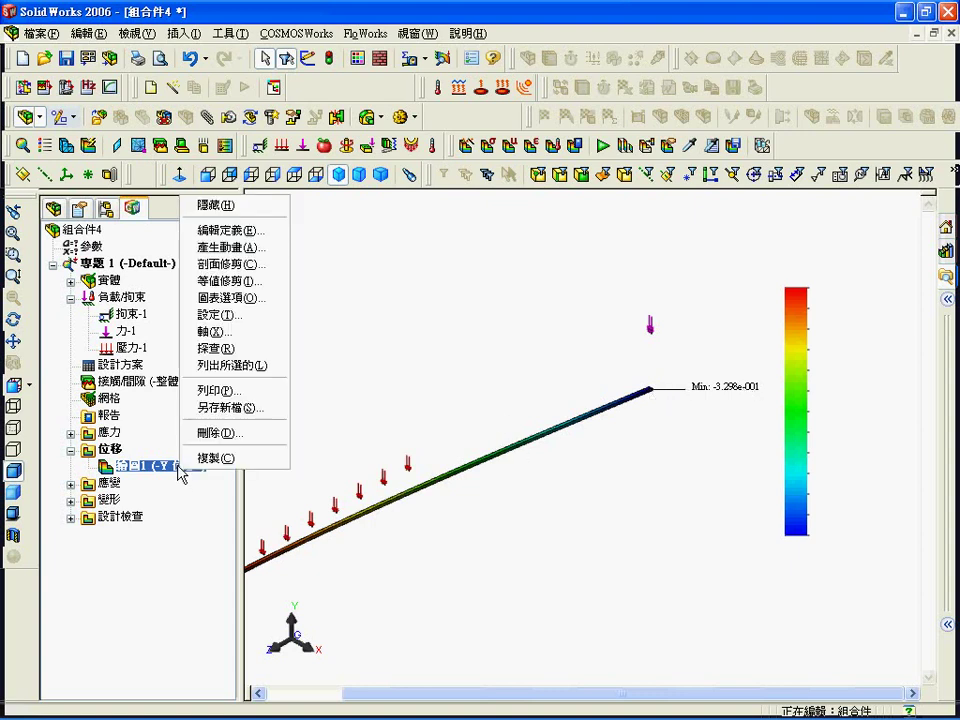
pyautogui.click(257, 365)
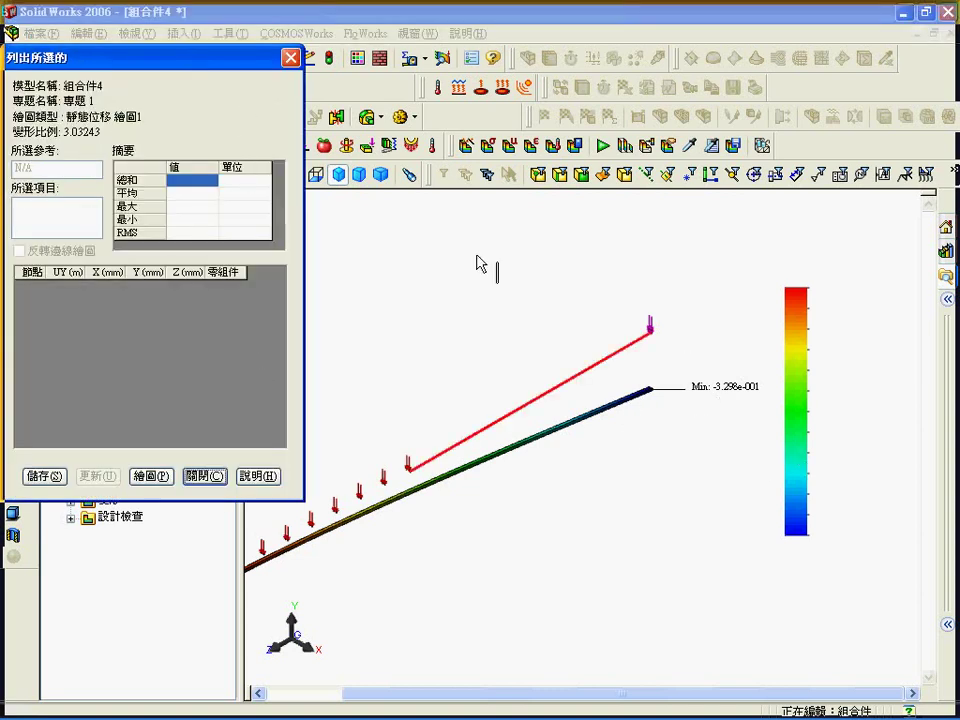
pyautogui.moveTo(262, 57); pyautogui.dragTo(466, 118)
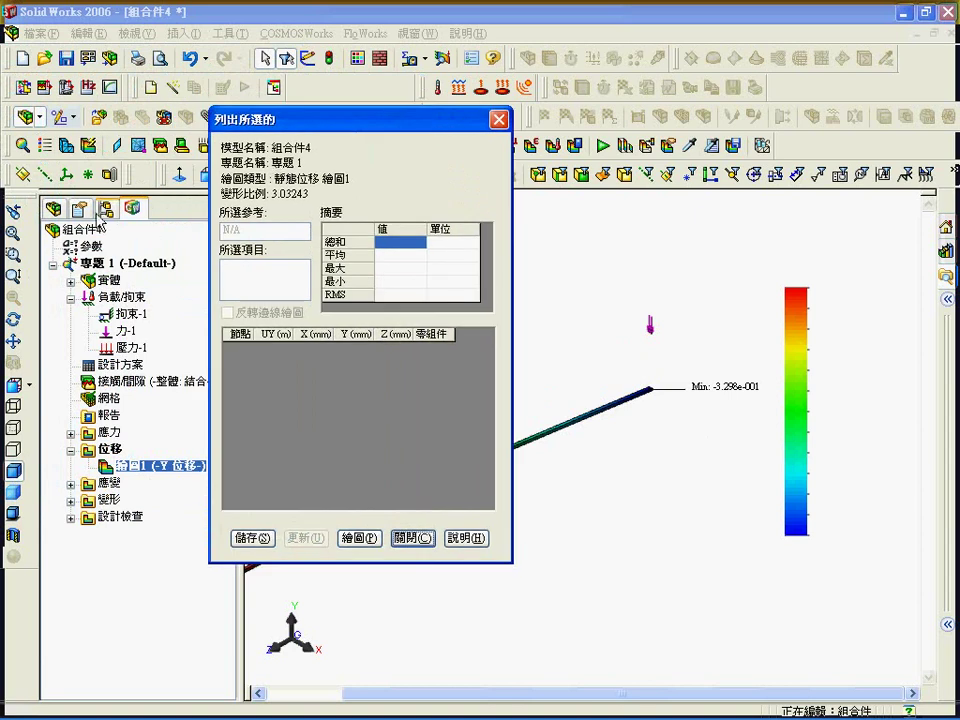
pyautogui.click(52, 210)
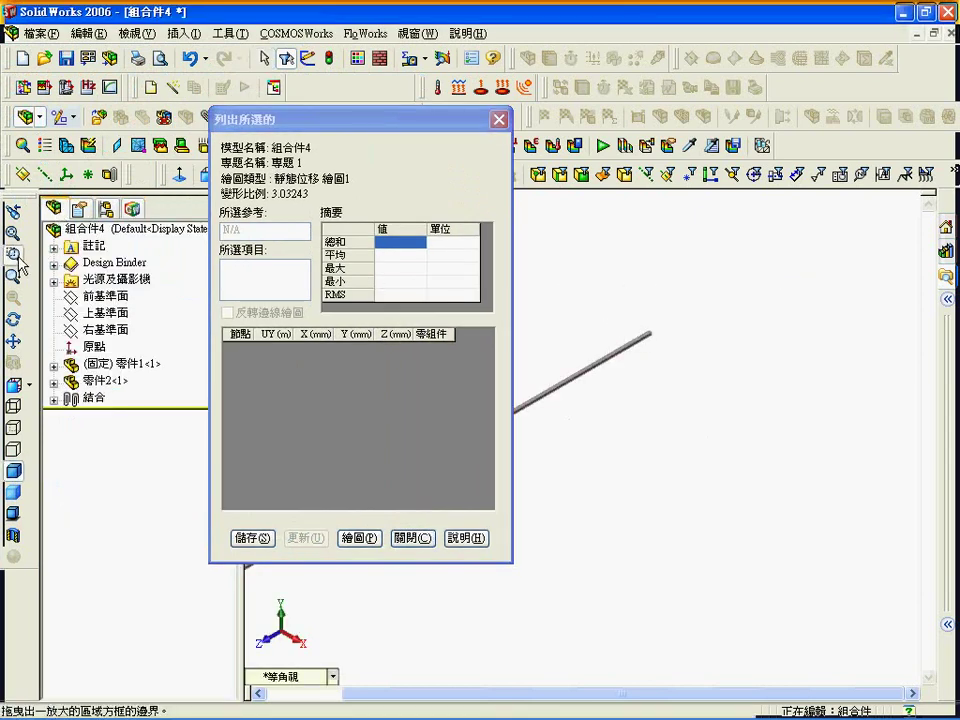
pyautogui.moveTo(615, 289); pyautogui.dragTo(707, 377)
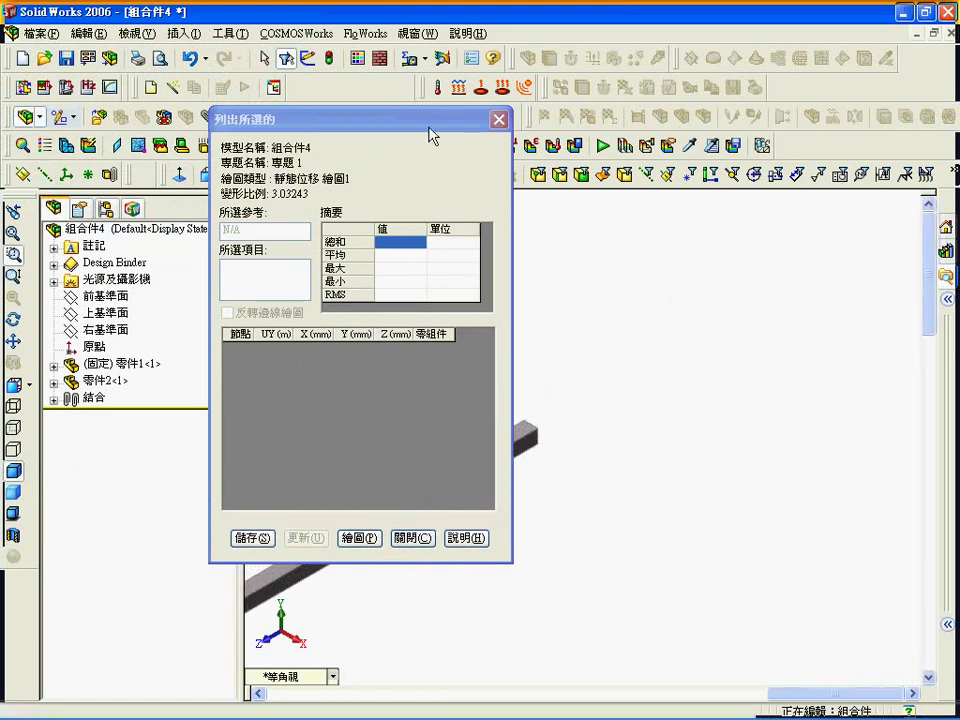
pyautogui.moveTo(428, 128); pyautogui.dragTo(825, 156)
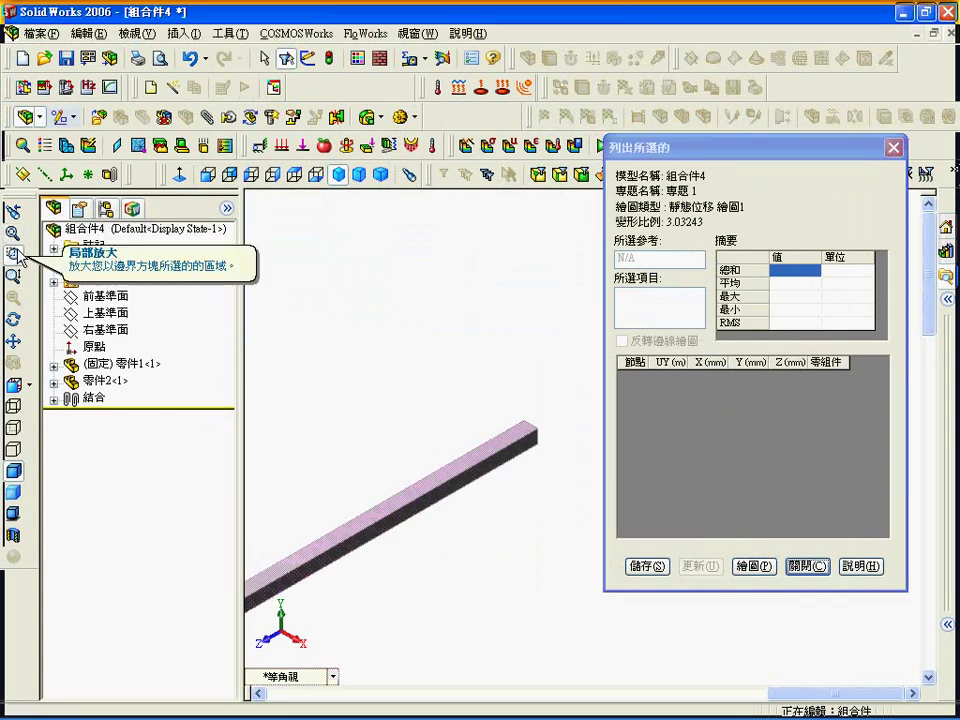
pyautogui.click(13, 319)
pyautogui.moveTo(553, 439)
pyautogui.mouseDown()
pyautogui.moveTo(529, 439)
pyautogui.moveTo(559, 424)
pyautogui.moveTo(505, 457)
pyautogui.moveTo(557, 467)
pyautogui.moveTo(536, 433)
pyautogui.moveTo(556, 449)
pyautogui.mouseUp()
pyautogui.press('Escape')
pyautogui.scroll(-3, 580, 450)
pyautogui.scroll(1, 565, 445)
pyautogui.scroll(2, 565, 434)
pyautogui.moveTo(580, 432)
pyautogui.mouseDown(button='middle')
pyautogui.moveTo(516, 443)
pyautogui.moveTo(495, 460)
pyautogui.moveTo(565, 457)
pyautogui.moveTo(591, 444)
pyautogui.mouseUp(button='middle')
# Step: List the end face's Y displacement (-0.32977 m) and compare it with the theoretical -0.33052884
pyautogui.click(588, 428)
pyautogui.moveTo(655, 148); pyautogui.dragTo(743, 163)
pyautogui.scroll(-2, 628, 424)
pyautogui.scroll(-1, 560, 432)
pyautogui.scroll(-1, 545, 438)
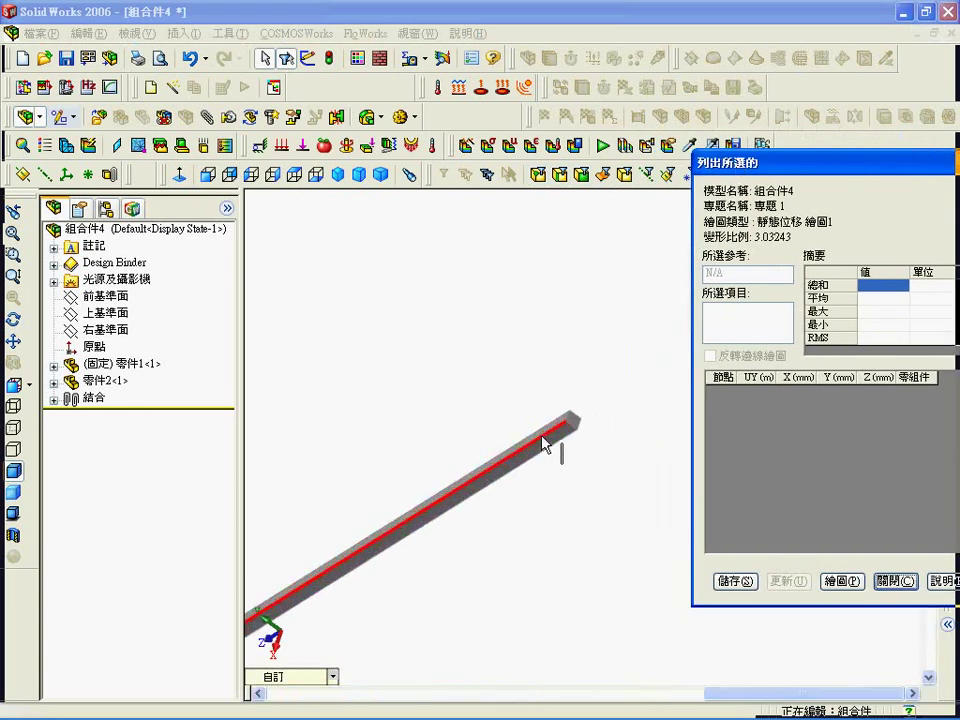
pyautogui.scroll(-1, 610, 436)
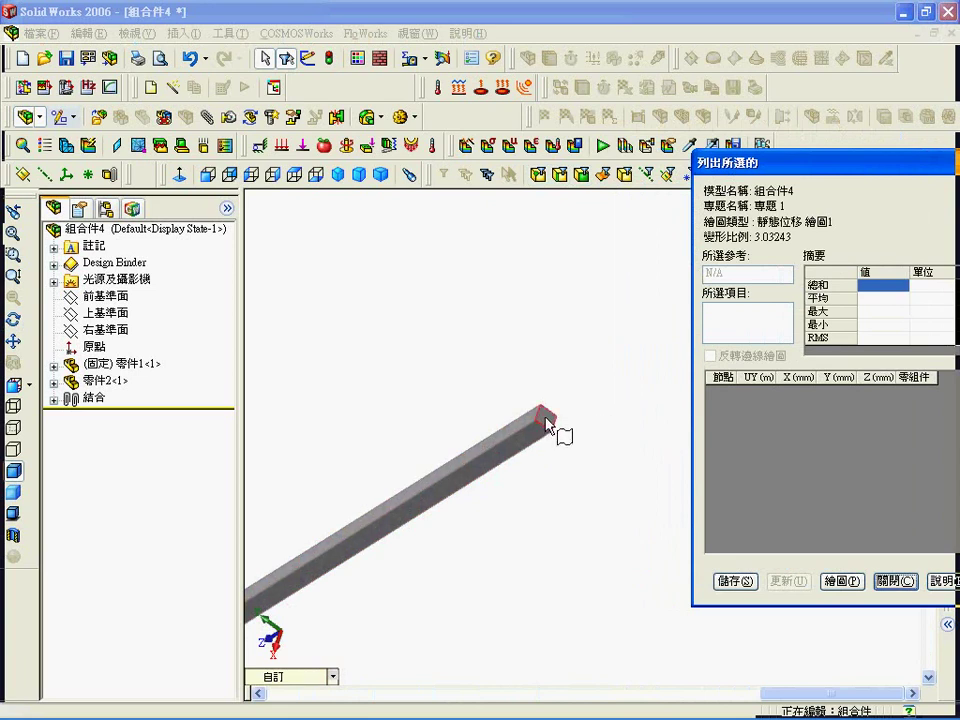
pyautogui.click(541, 426)
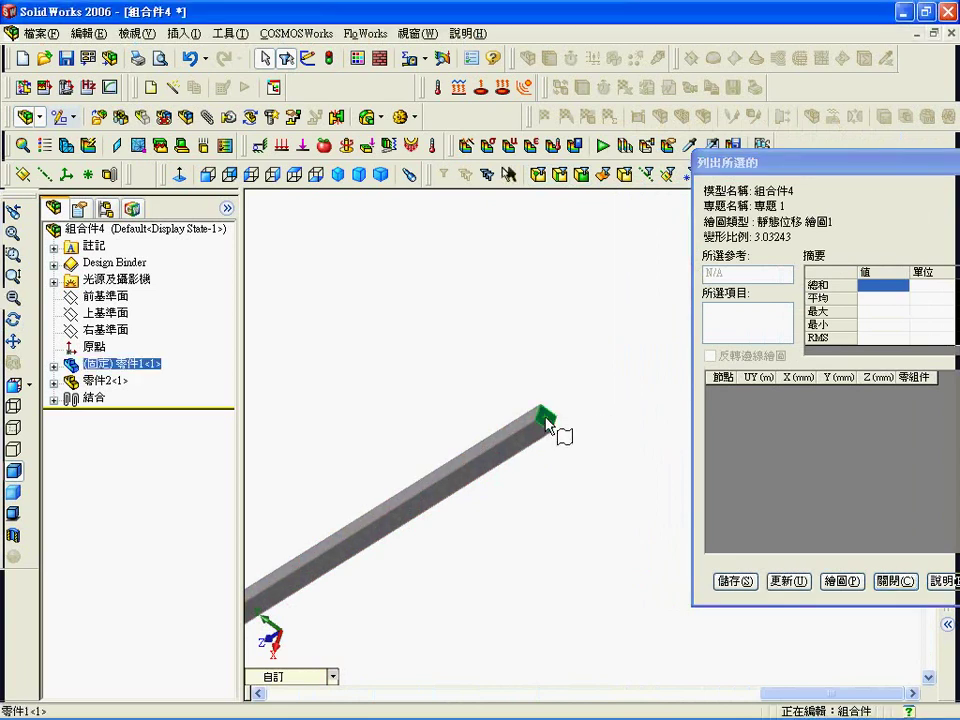
pyautogui.click(789, 581)
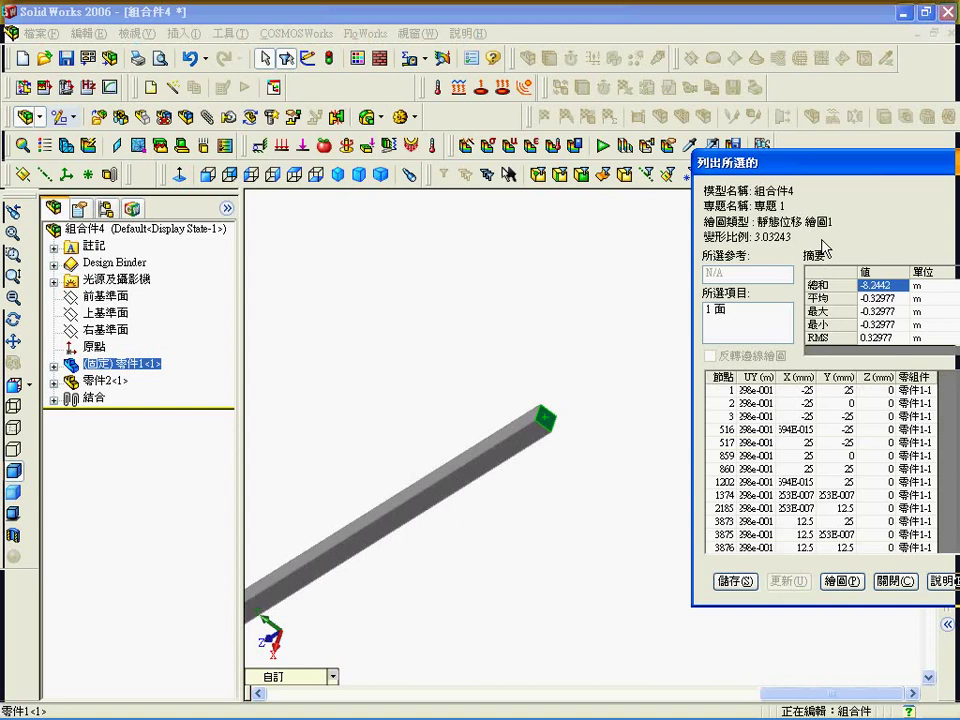
pyautogui.moveTo(822, 172); pyautogui.dragTo(737, 181)
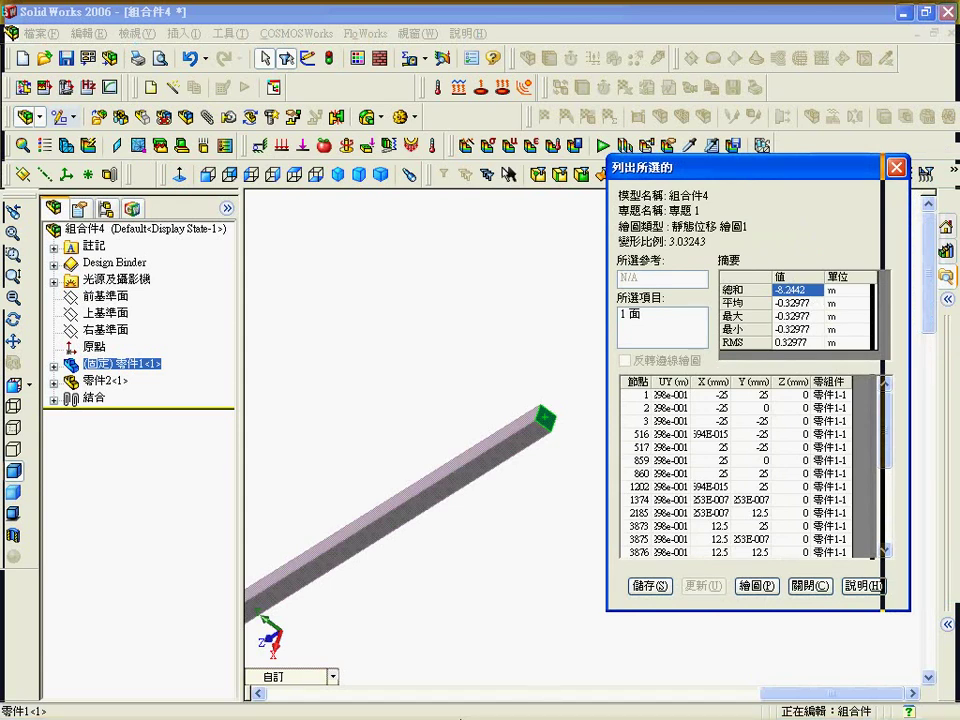
pyautogui.click(160, 705)
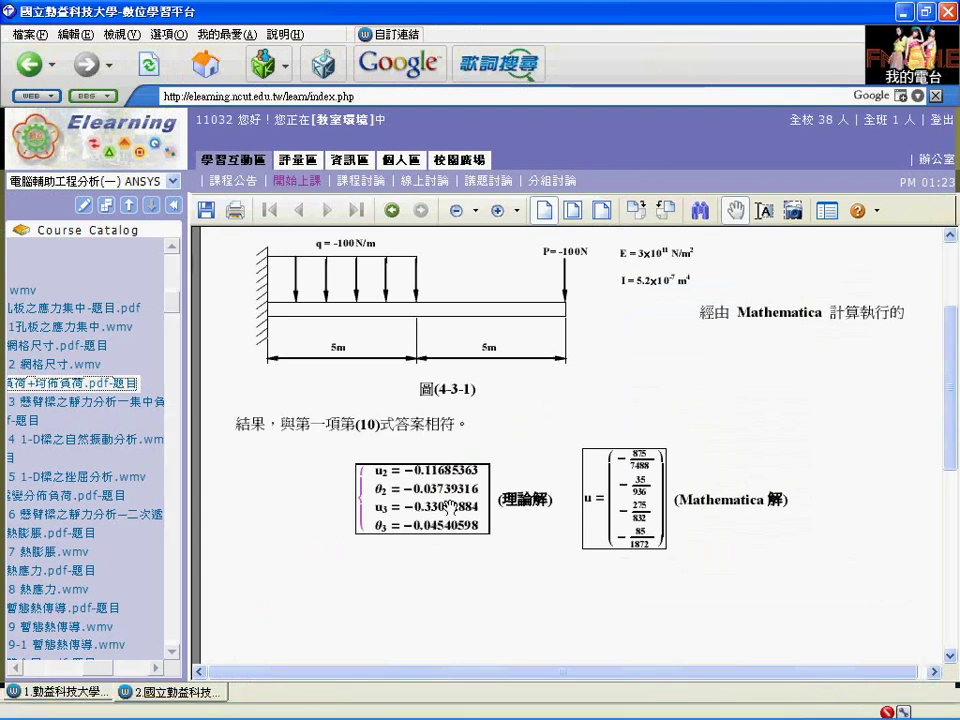
pyautogui.click(660, 706)
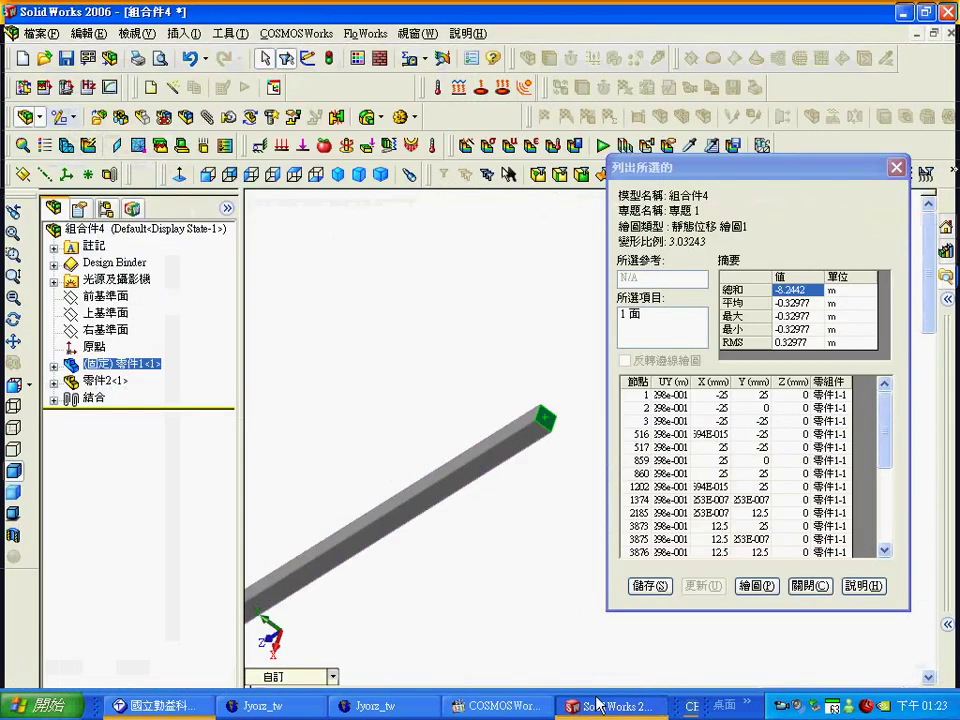
# Step: Close the results list, return to the study tree and reset to the isometric view
pyautogui.click(896, 167)
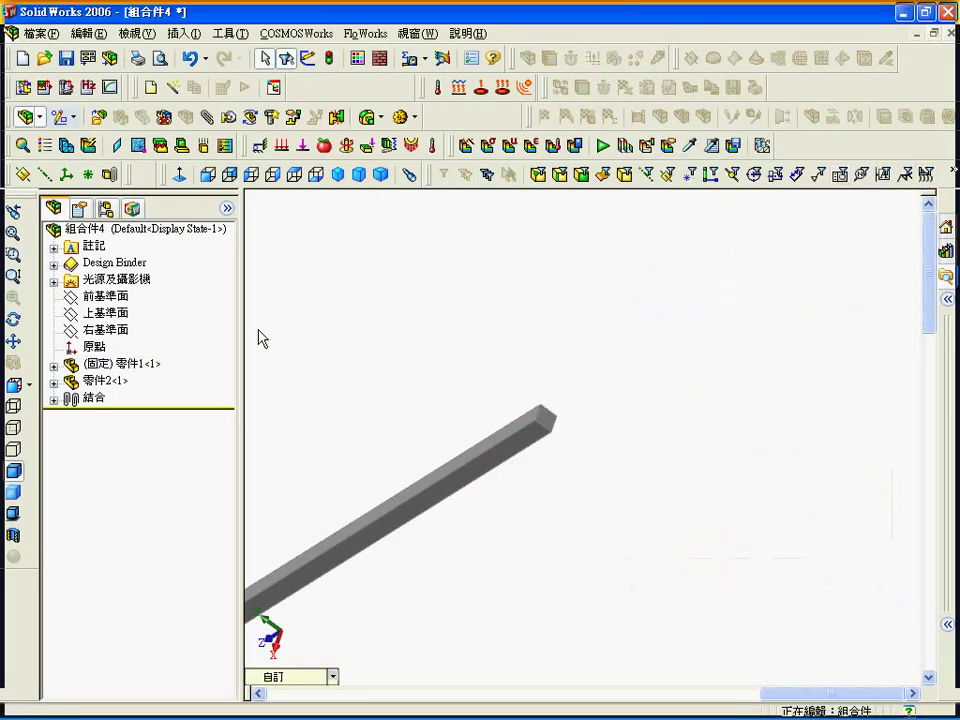
pyautogui.click(129, 210)
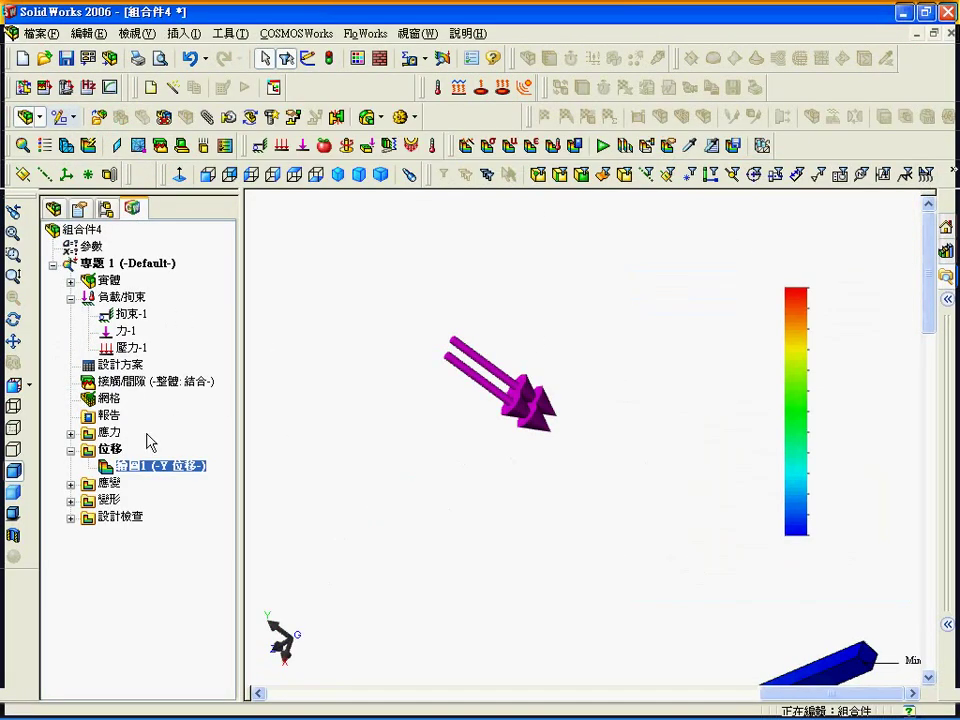
pyautogui.click(336, 180)
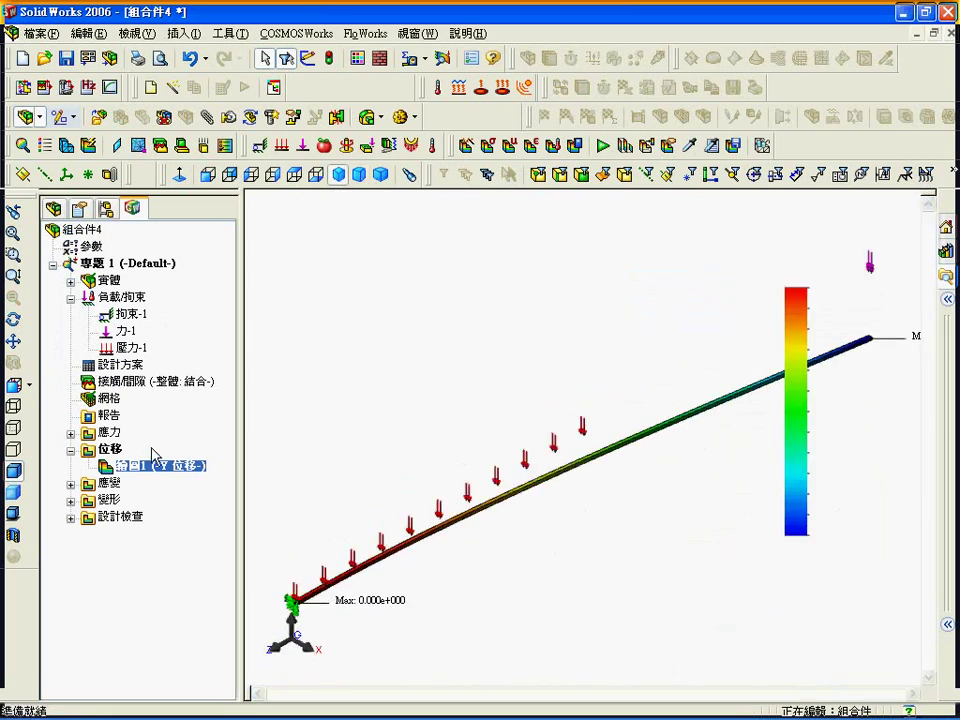
pyautogui.rightClick(150, 478)
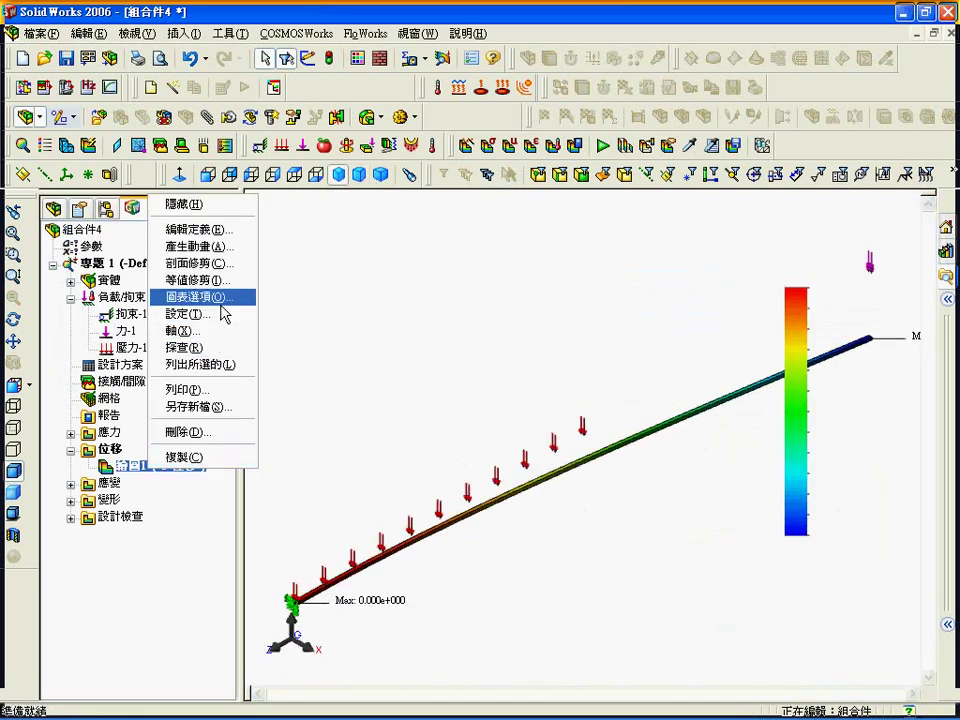
pyautogui.click(224, 313)
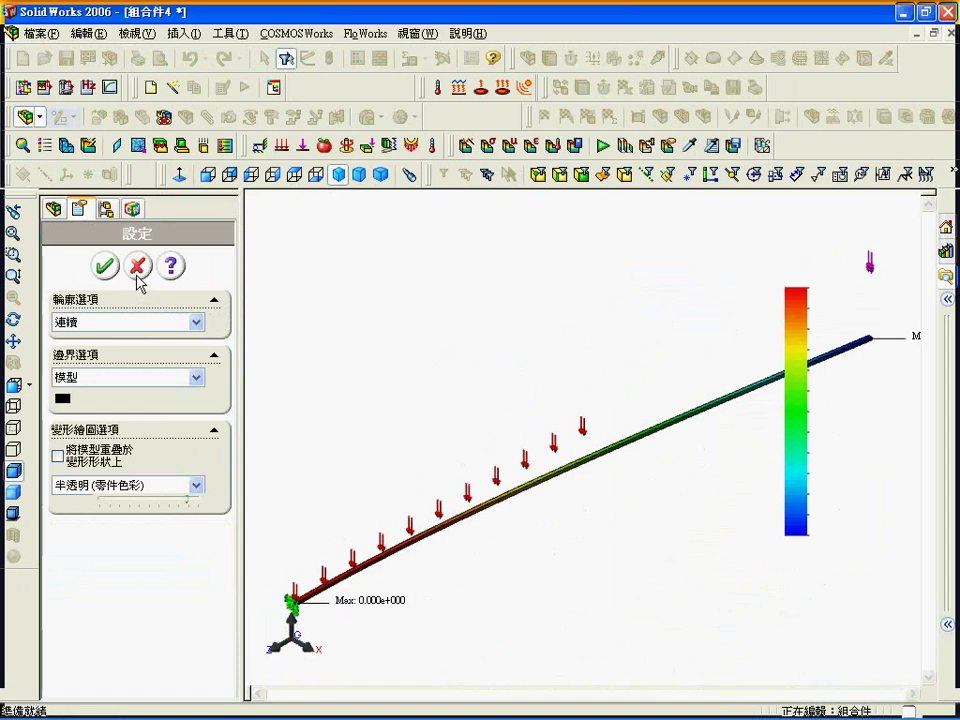
pyautogui.click(137, 268)
# Step: Set the Y-displacement plot's chart labels to floating-point format with 2 decimals
pyautogui.rightClick(172, 484)
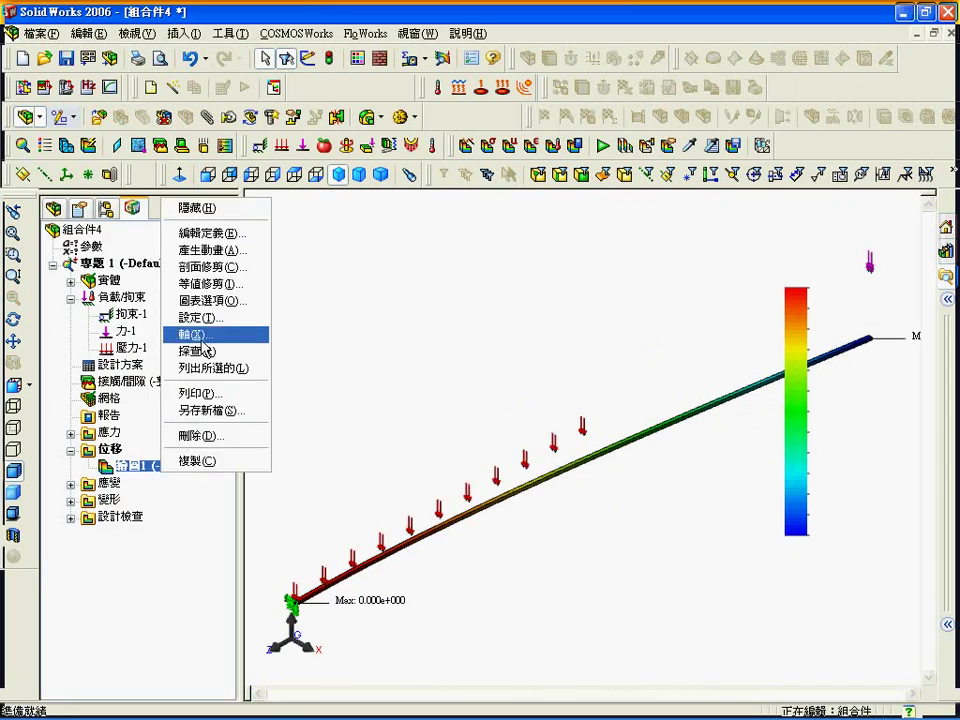
pyautogui.click(208, 300)
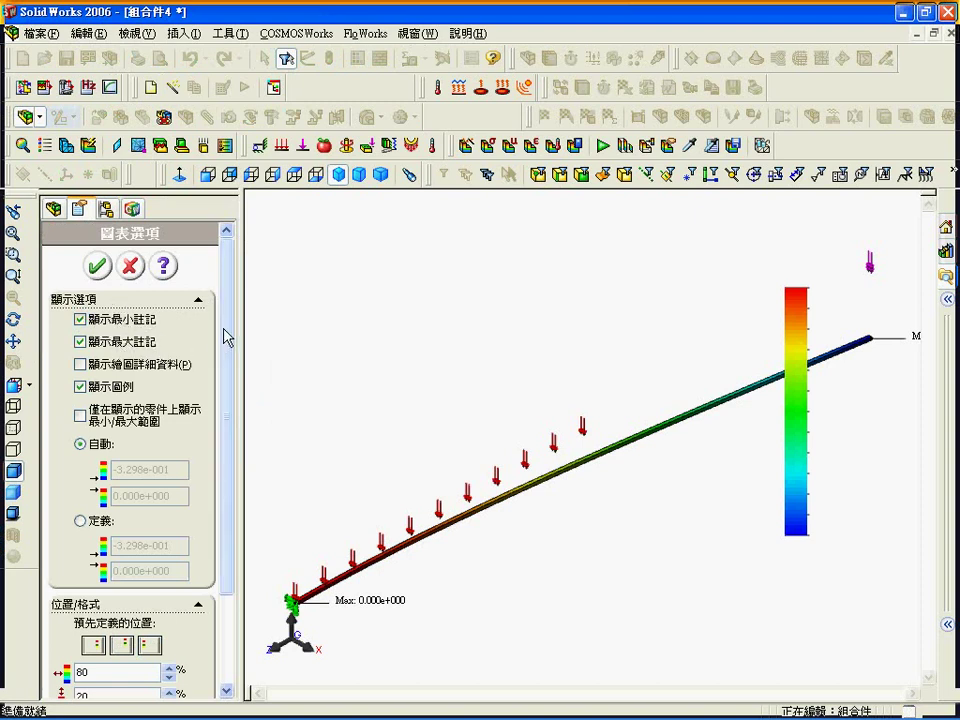
pyautogui.moveTo(225, 332); pyautogui.dragTo(221, 546)
pyautogui.click(181, 627)
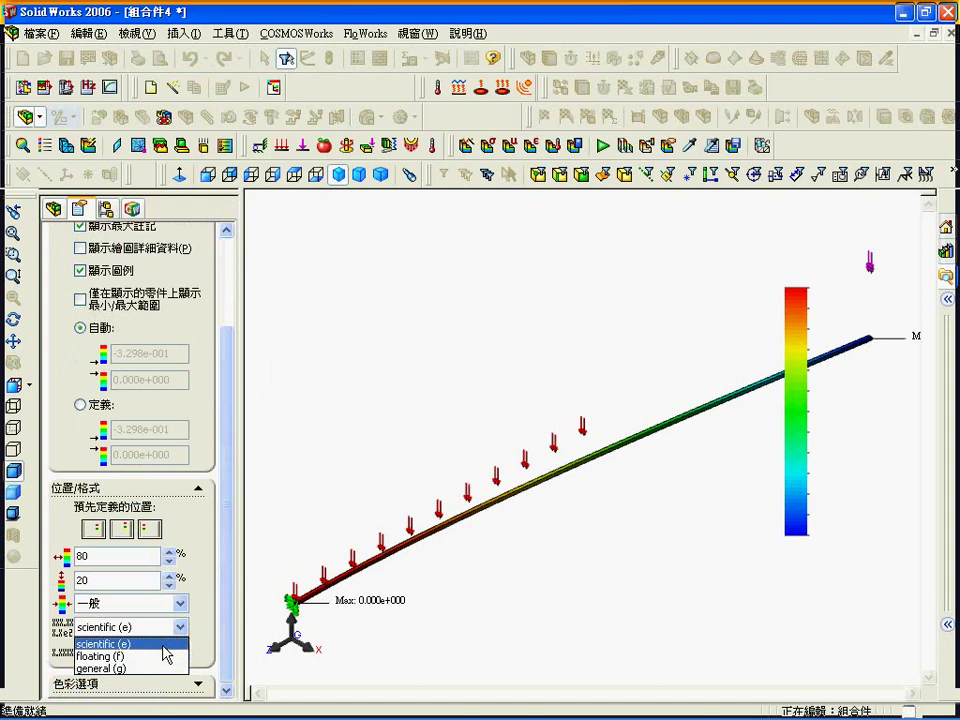
pyautogui.click(155, 657)
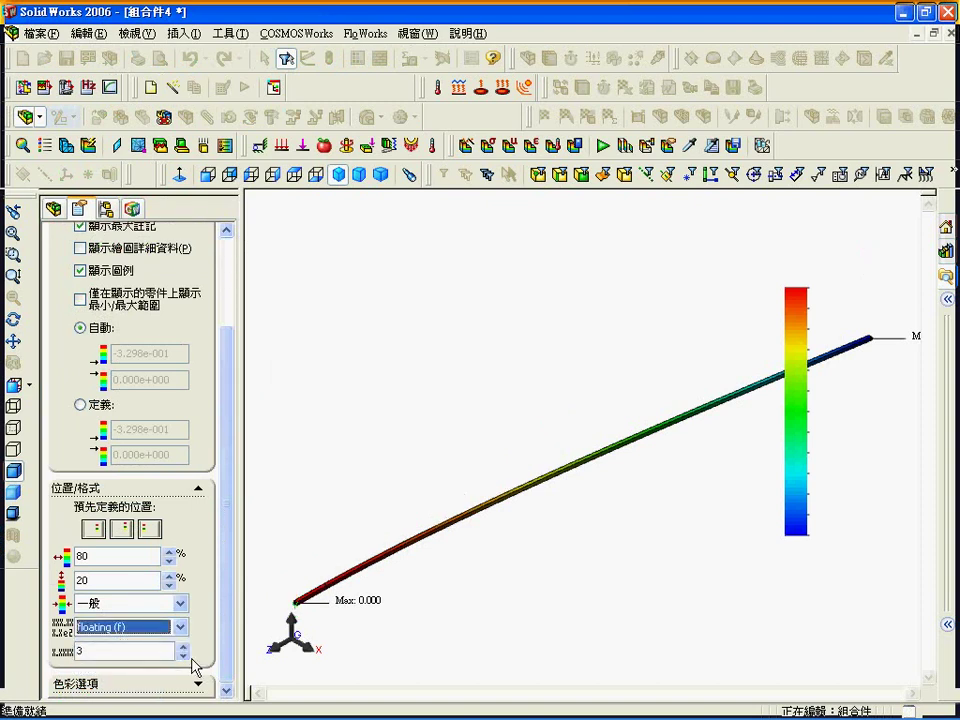
pyautogui.click(184, 657)
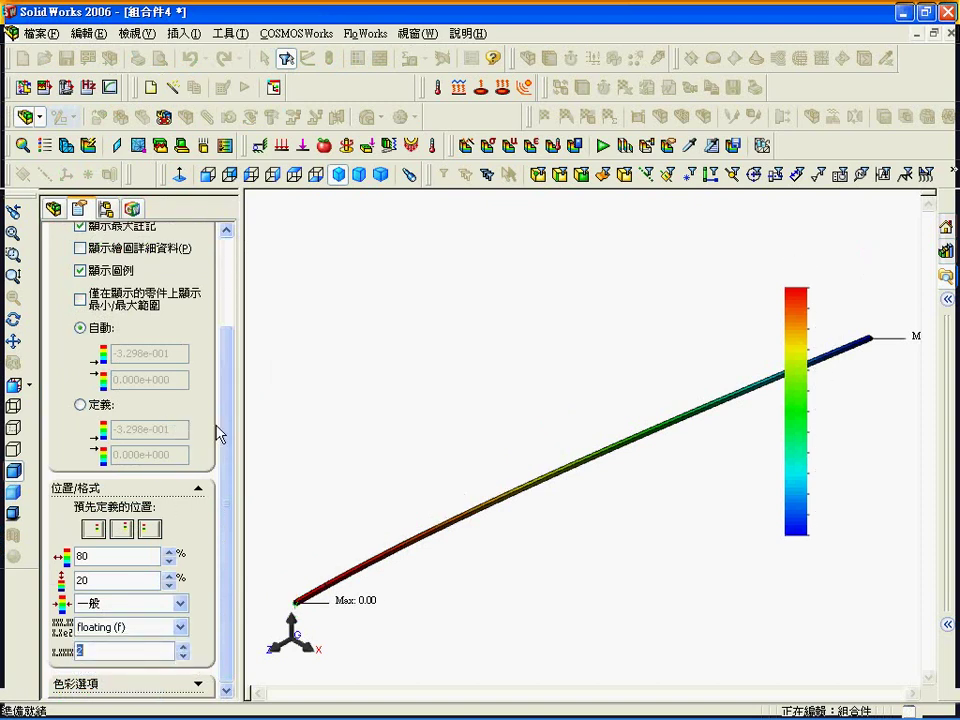
pyautogui.scroll(5, 236, 428)
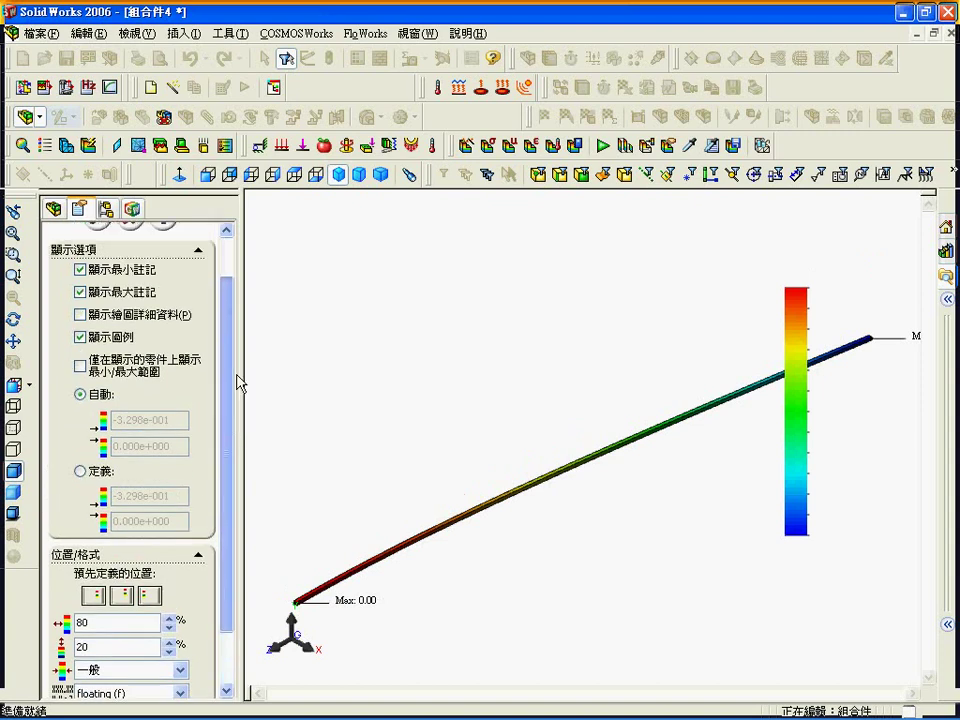
pyautogui.scroll(3, 240, 381)
pyautogui.click(99, 264)
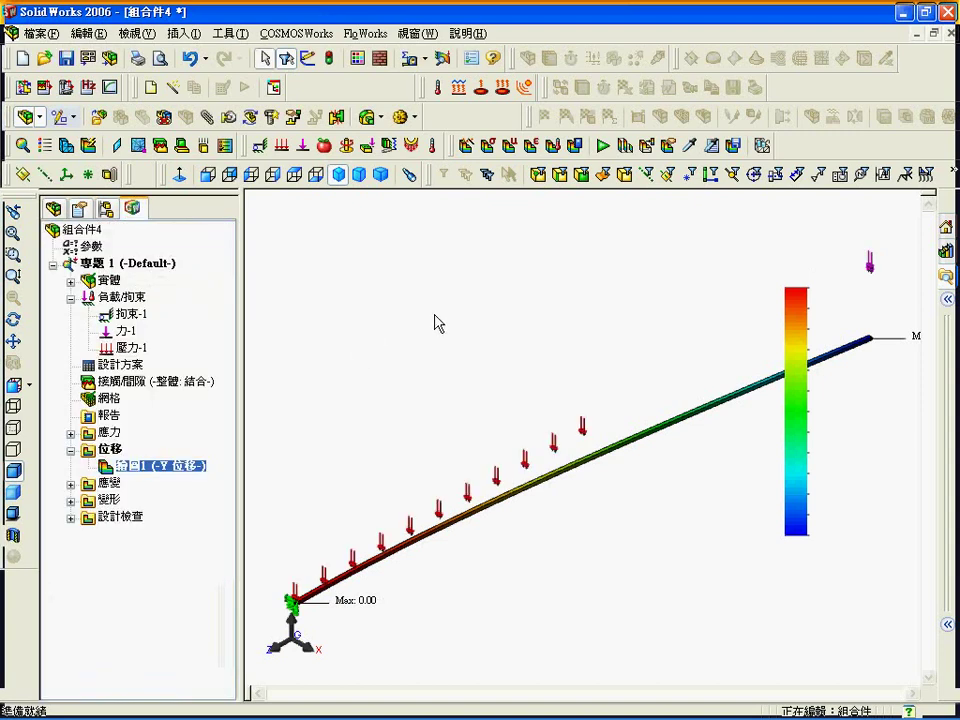
pyautogui.scroll(2, 700, 340)
pyautogui.scroll(-1, 885, 411)
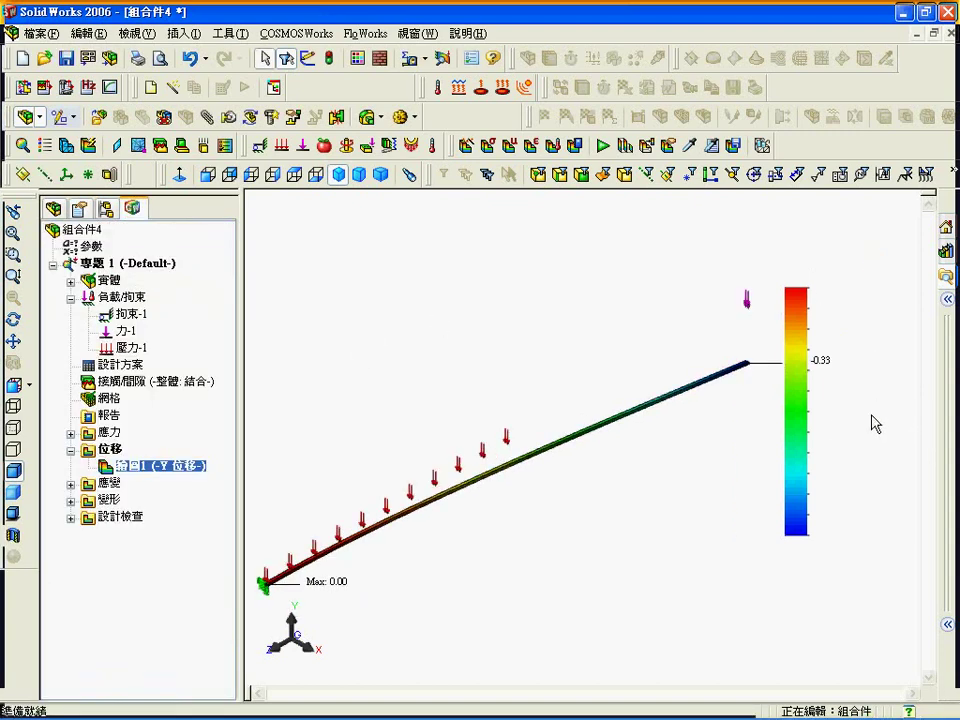
pyautogui.scroll(1, 823, 398)
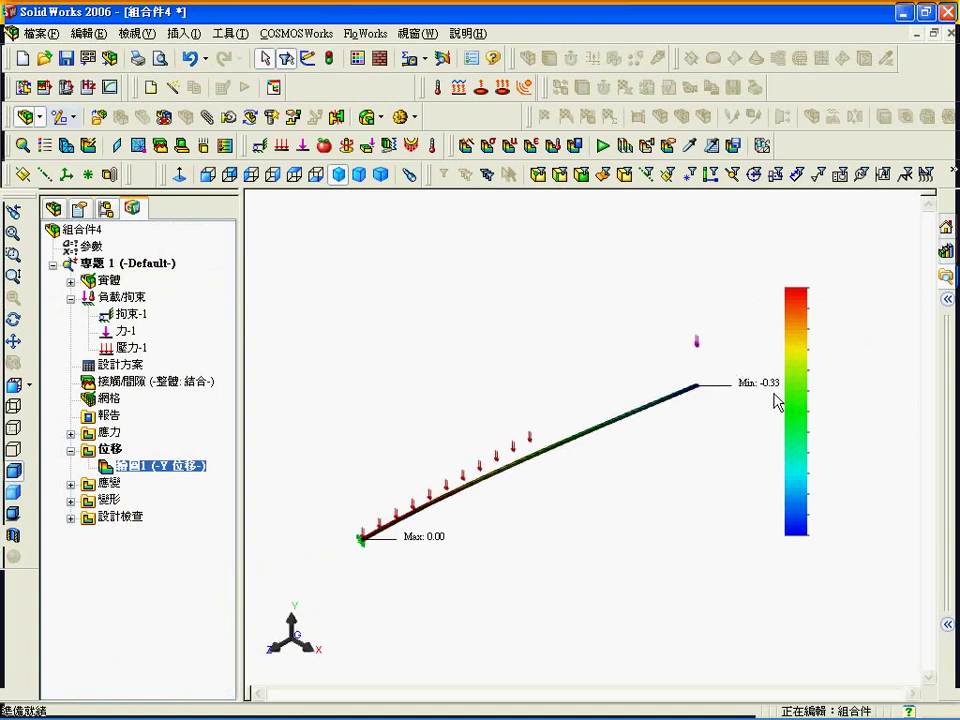